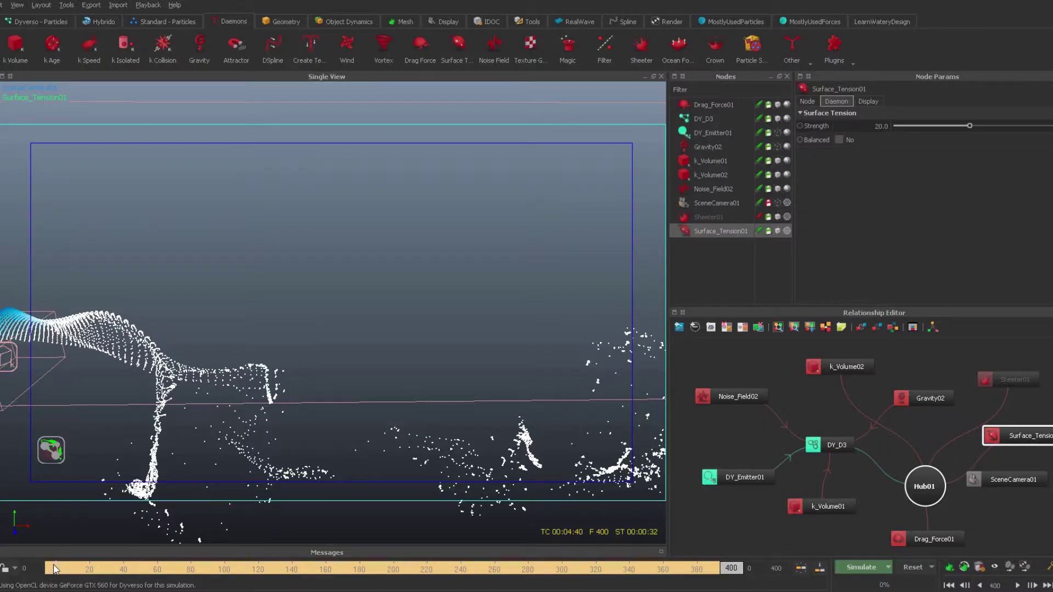
Scrub the cached simulation across frames 259 to 332 to review it
{"action": "left_click_drag", "start_coordinate": [53, 570], "coordinate": [686, 560]}
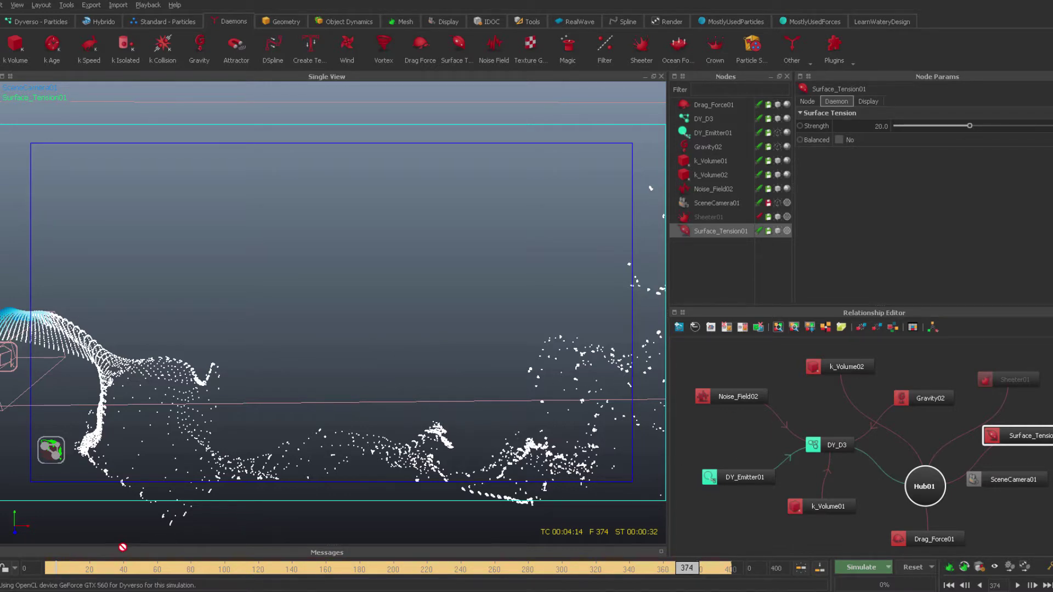
{"action": "mouse_move", "coordinate": [55, 570]}
{"action": "left_mouse_down"}
{"action": "mouse_move", "coordinate": [377, 548]}
{"action": "mouse_move", "coordinate": [572, 555]}
{"action": "mouse_move", "coordinate": [737, 543]}
{"action": "left_mouse_up"}
{"action": "left_click_drag", "start_coordinate": [75, 570], "coordinate": [560, 568]}
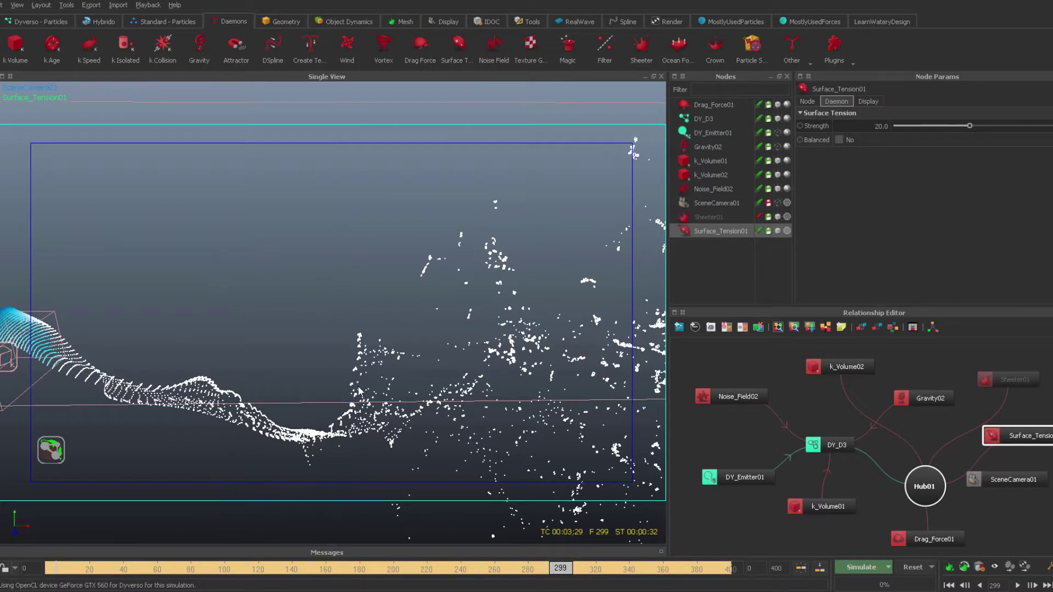
{"action": "left_click_drag", "start_coordinate": [570, 569], "coordinate": [616, 568]}
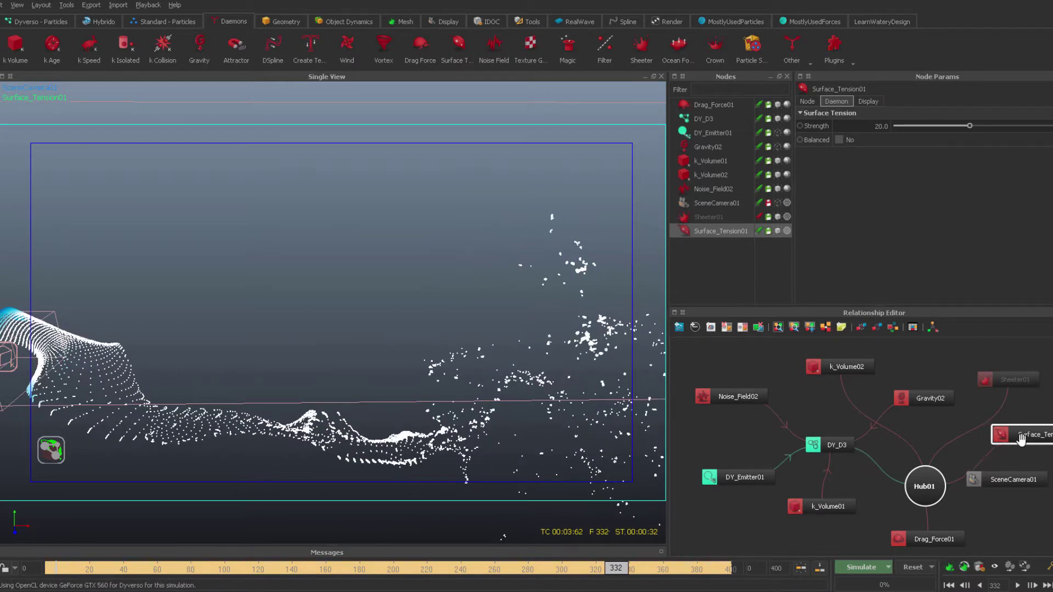
Set Surface_Tension01's Strength to 5.0, then to 15.0
{"action": "left_click_drag", "start_coordinate": [1022, 437], "coordinate": [1016, 436]}
{"action": "double_click", "coordinate": [866, 126]}
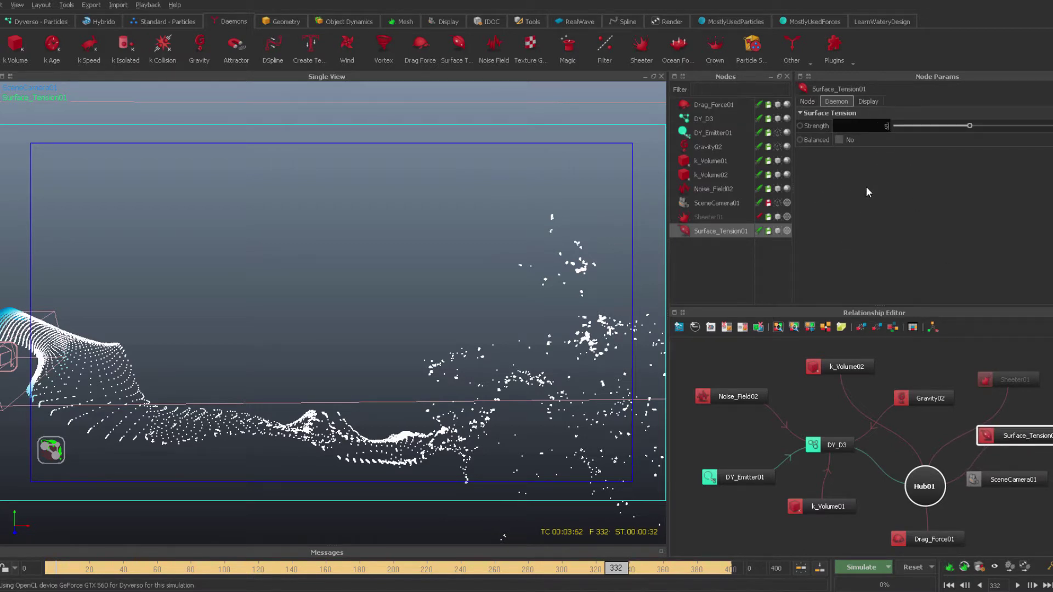
{"action": "key", "text": "Return"}
{"action": "double_click", "coordinate": [872, 127]}
{"action": "key", "text": "Return"}
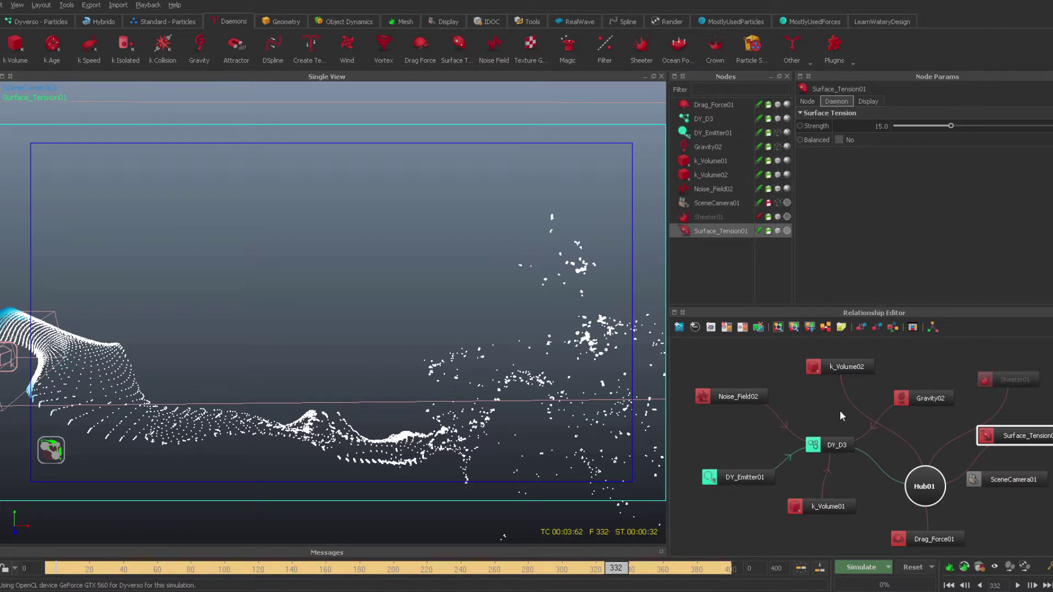
Select the Sheeter01 daemon and scrub the timeline to frame 200
{"action": "left_click", "coordinate": [831, 443]}
{"action": "left_click", "coordinate": [1011, 436]}
{"action": "left_click", "coordinate": [1013, 381]}
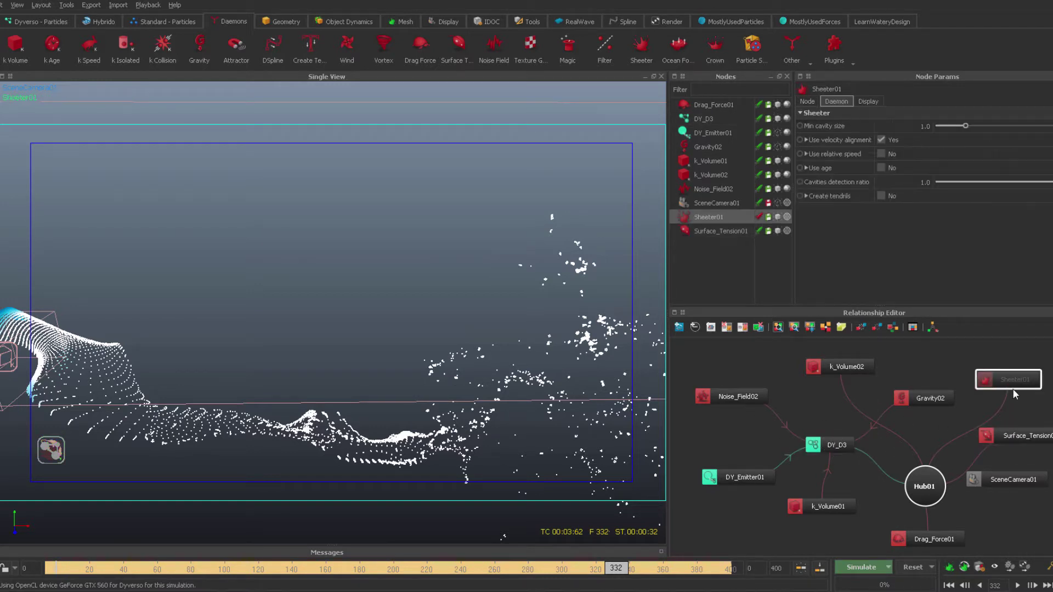
{"action": "mouse_move", "coordinate": [259, 576]}
{"action": "left_mouse_down"}
{"action": "mouse_move", "coordinate": [275, 573]}
{"action": "mouse_move", "coordinate": [120, 573]}
{"action": "mouse_move", "coordinate": [543, 572]}
{"action": "mouse_move", "coordinate": [485, 573]}
{"action": "mouse_move", "coordinate": [495, 573]}
{"action": "left_mouse_up"}
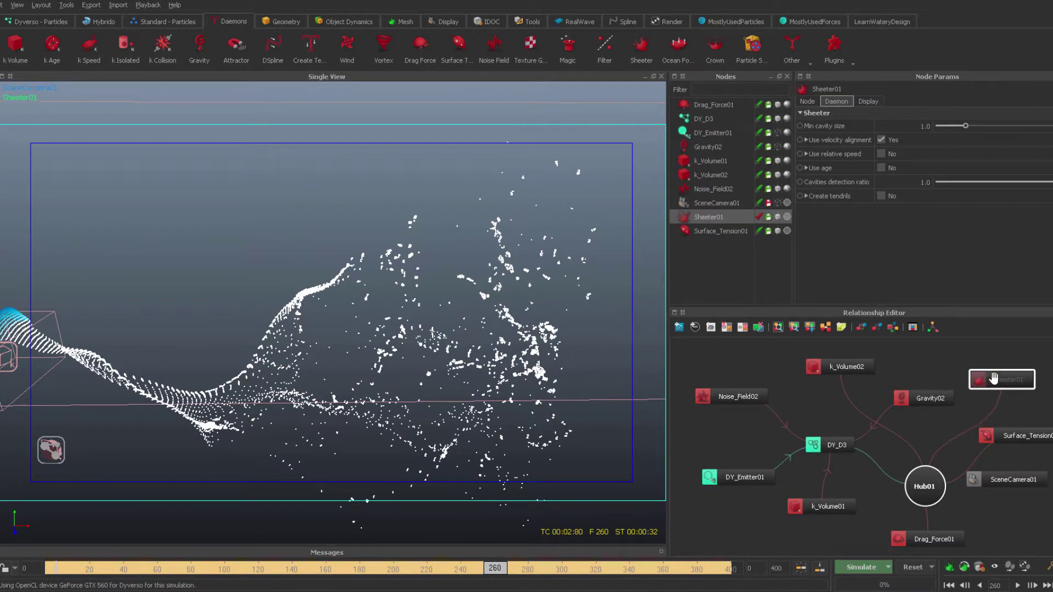
{"action": "left_click_drag", "start_coordinate": [993, 375], "coordinate": [981, 376]}
{"action": "mouse_move", "coordinate": [422, 570]}
{"action": "left_mouse_down"}
{"action": "mouse_move", "coordinate": [435, 571]}
{"action": "mouse_move", "coordinate": [207, 571]}
{"action": "mouse_move", "coordinate": [482, 568]}
{"action": "mouse_move", "coordinate": [438, 558]}
{"action": "mouse_move", "coordinate": [431, 570]}
{"action": "mouse_move", "coordinate": [404, 571]}
{"action": "left_mouse_up"}
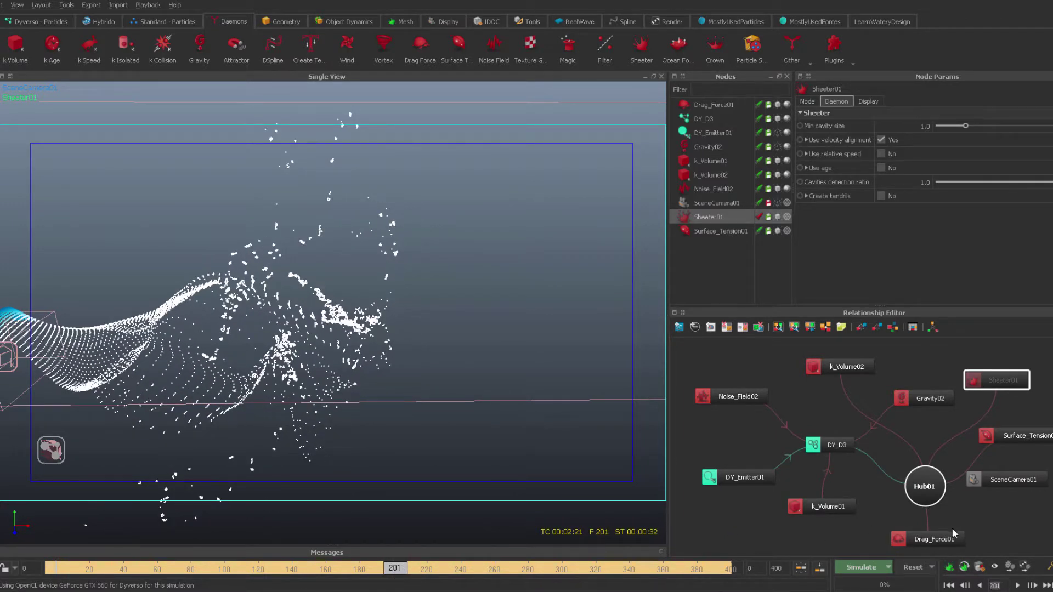
{"action": "key", "text": "Left"}
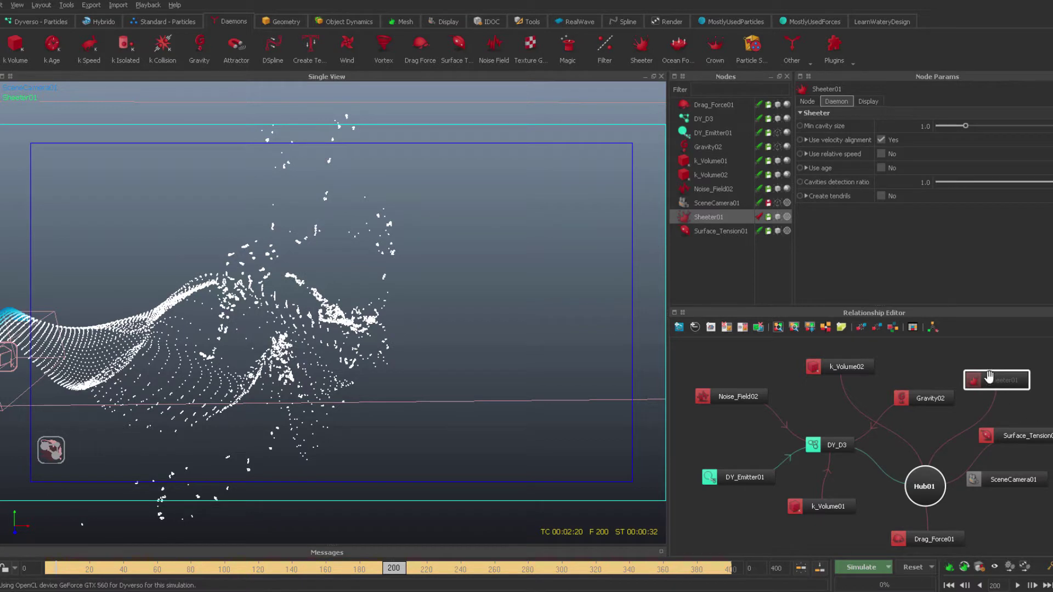
Enable Sheeter01 in the simulation and show its daemon settings
{"action": "left_click", "coordinate": [759, 217]}
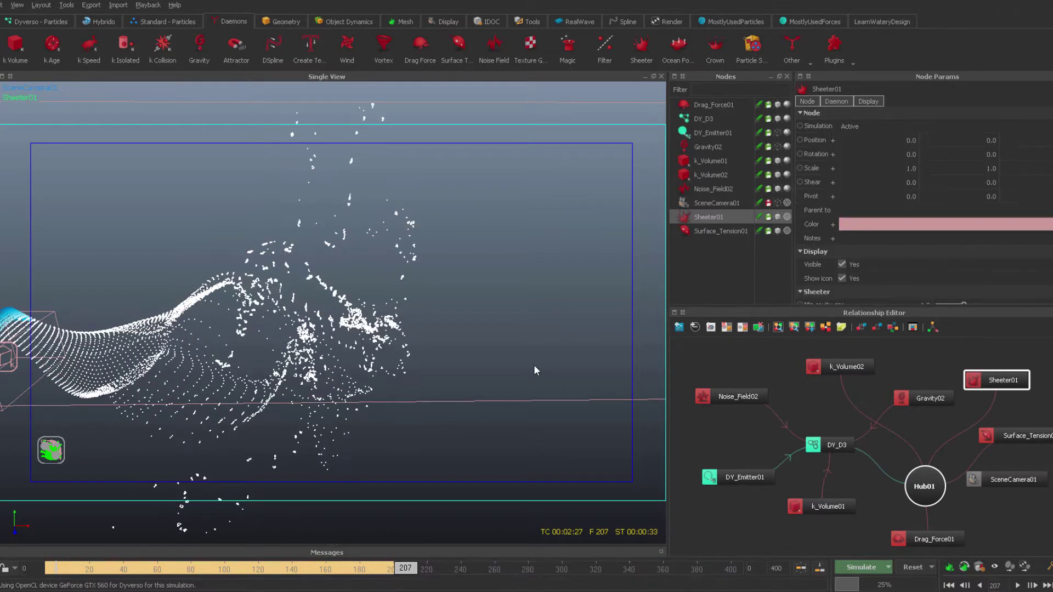
{"action": "left_click", "coordinate": [548, 361]}
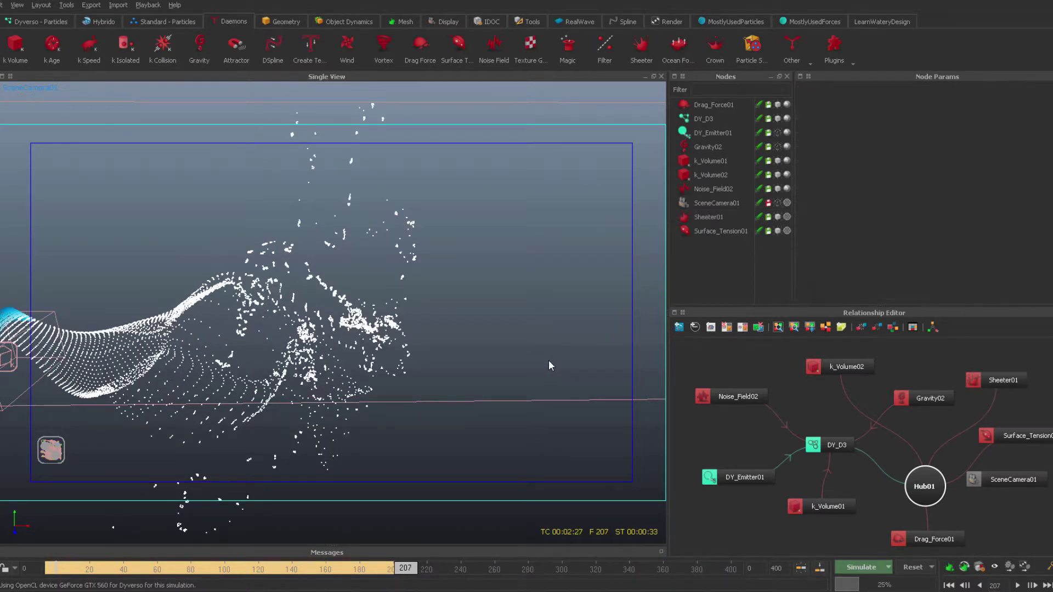
{"action": "left_click", "coordinate": [994, 375]}
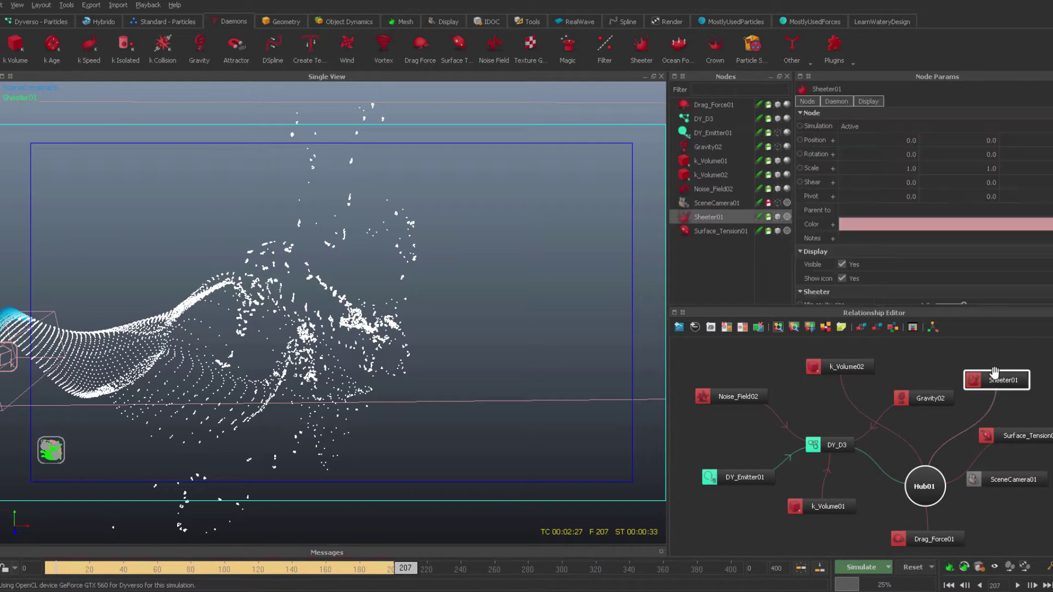
{"action": "left_click", "coordinate": [834, 102]}
{"action": "left_click", "coordinate": [915, 125]}
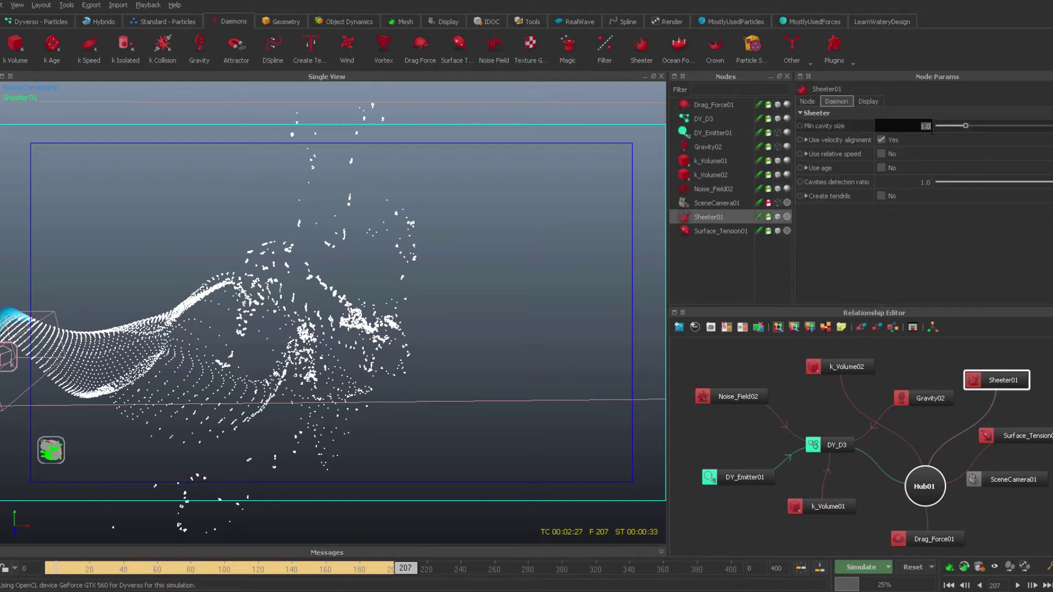
{"action": "left_click", "coordinate": [994, 364]}
{"action": "left_click", "coordinate": [978, 379]}
Simulate from frame 207 to 348, then scrub back to frame 325 to review
{"action": "key", "text": "ctrl+alt+s"}
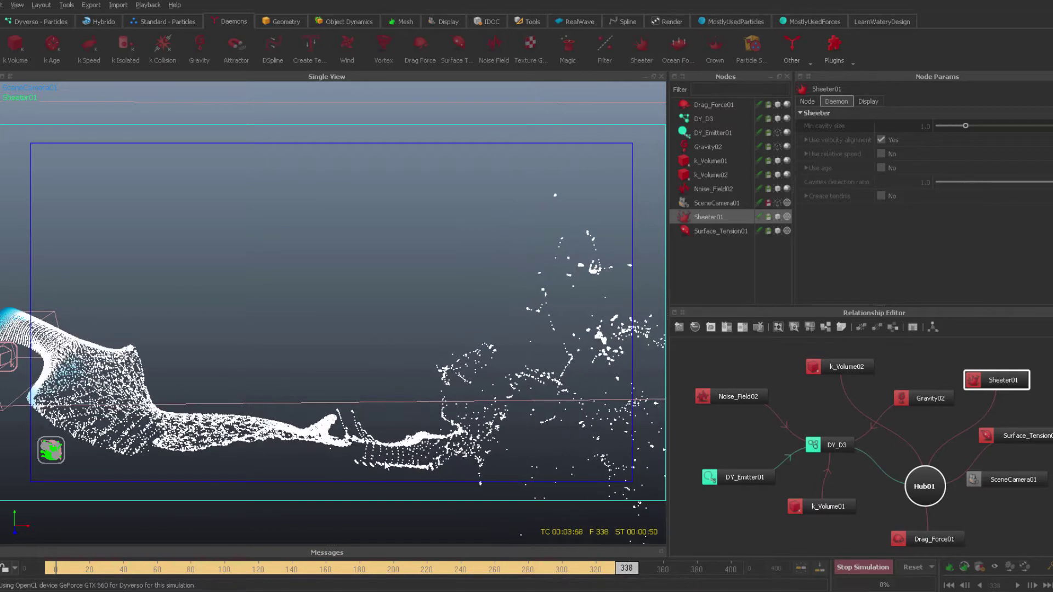
{"action": "key", "text": "Escape"}
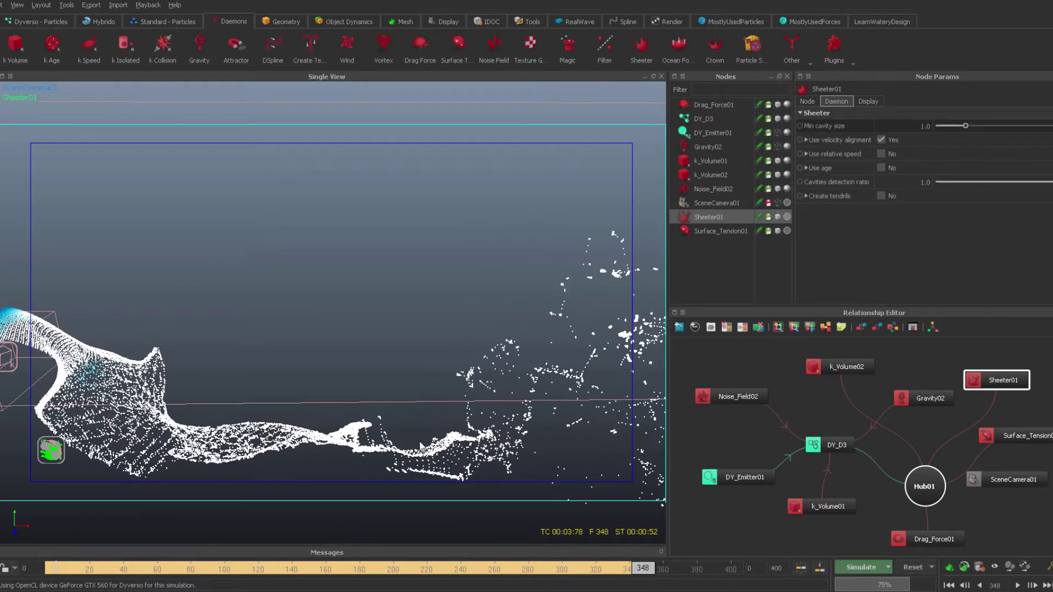
{"action": "left_click_drag", "start_coordinate": [422, 569], "coordinate": [395, 560]}
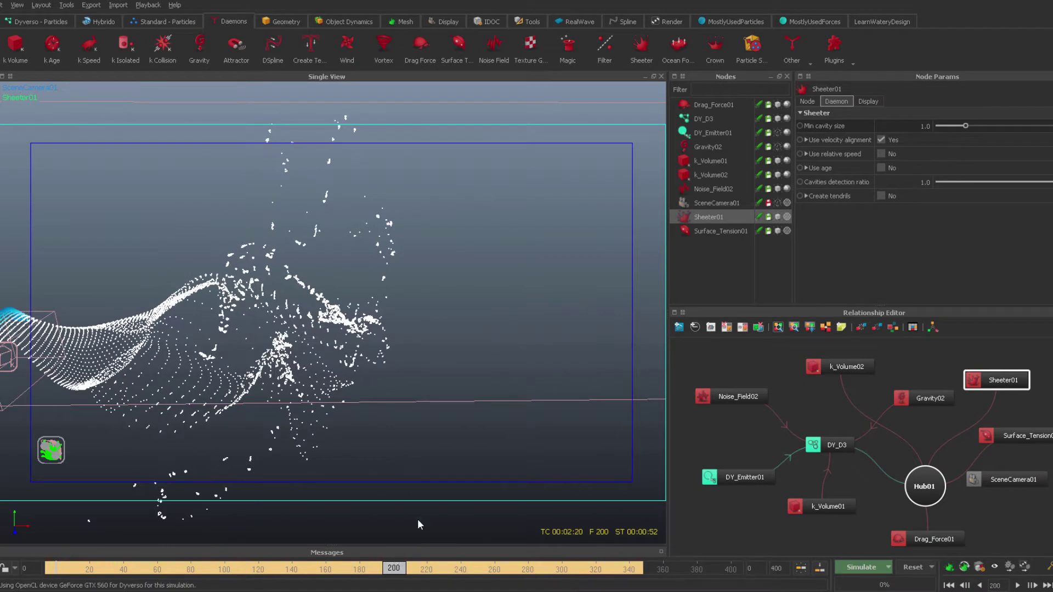
Reset the simulation, confirming that all simulation data is cleared
{"action": "double_click", "coordinate": [926, 125]}
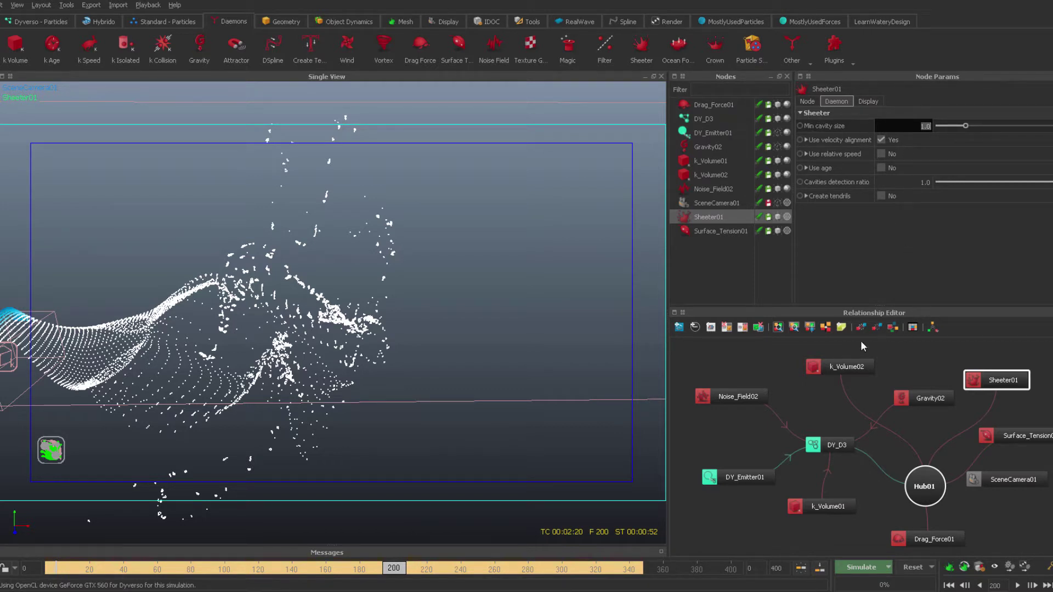
{"action": "left_click", "coordinate": [949, 359]}
{"action": "left_click", "coordinate": [992, 377]}
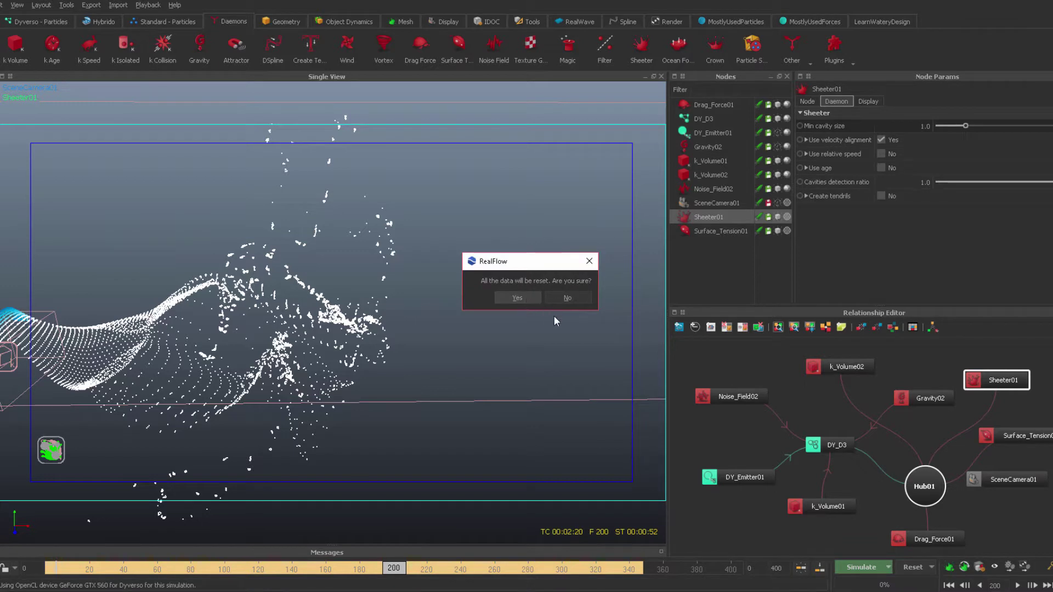
{"action": "key", "text": "Return"}
Key Sheeter01's Min cavity size at 0 on frame 0 and 1 on frame 200
{"action": "left_click", "coordinate": [914, 127]}
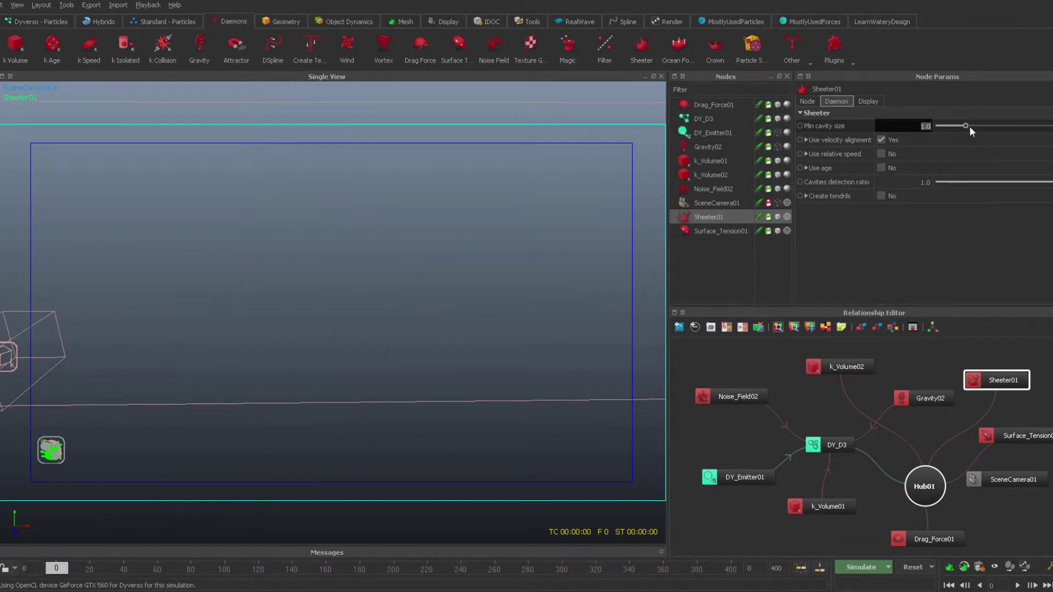
{"action": "type", "text": "0"}
{"action": "key", "text": "Return"}
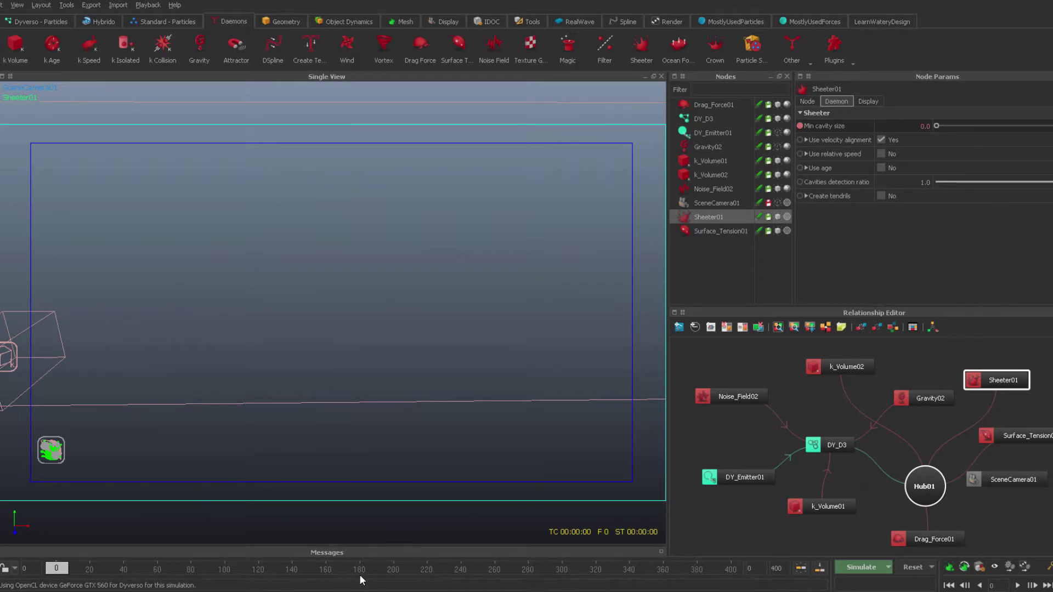
{"action": "left_click_drag", "start_coordinate": [362, 577], "coordinate": [389, 574]}
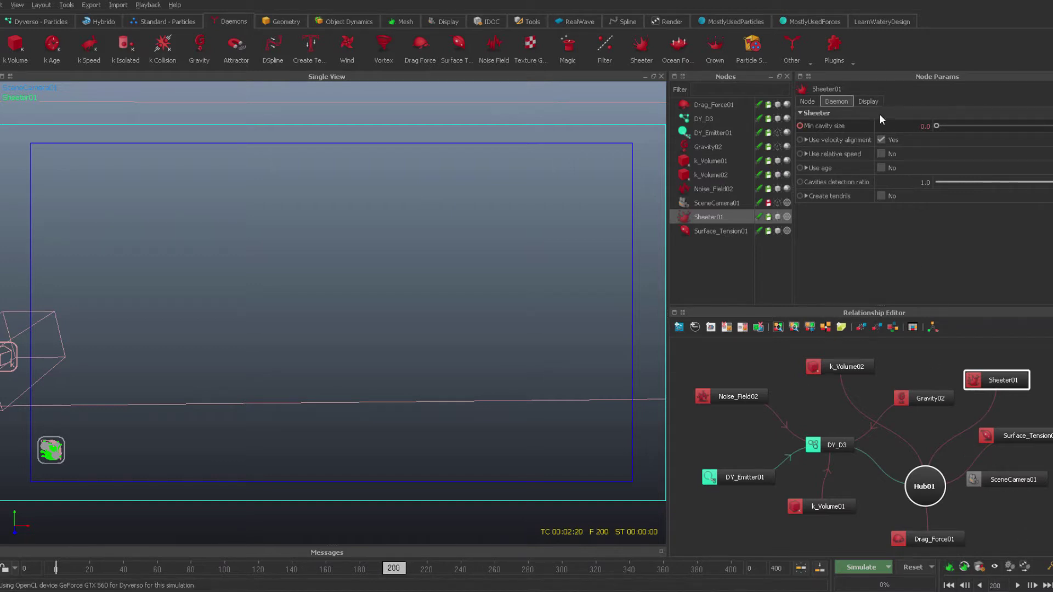
{"action": "left_click", "coordinate": [907, 123]}
{"action": "type", "text": "1"}
{"action": "key", "text": "Return"}
Remove the Min cavity size animation and set it to 0.0 at frame 0
{"action": "right_click", "coordinate": [826, 127]}
{"action": "left_click", "coordinate": [857, 156]}
{"action": "mouse_move", "coordinate": [301, 565]}
{"action": "left_mouse_down"}
{"action": "mouse_move", "coordinate": [209, 554]}
{"action": "mouse_move", "coordinate": [61, 567]}
{"action": "left_mouse_up"}
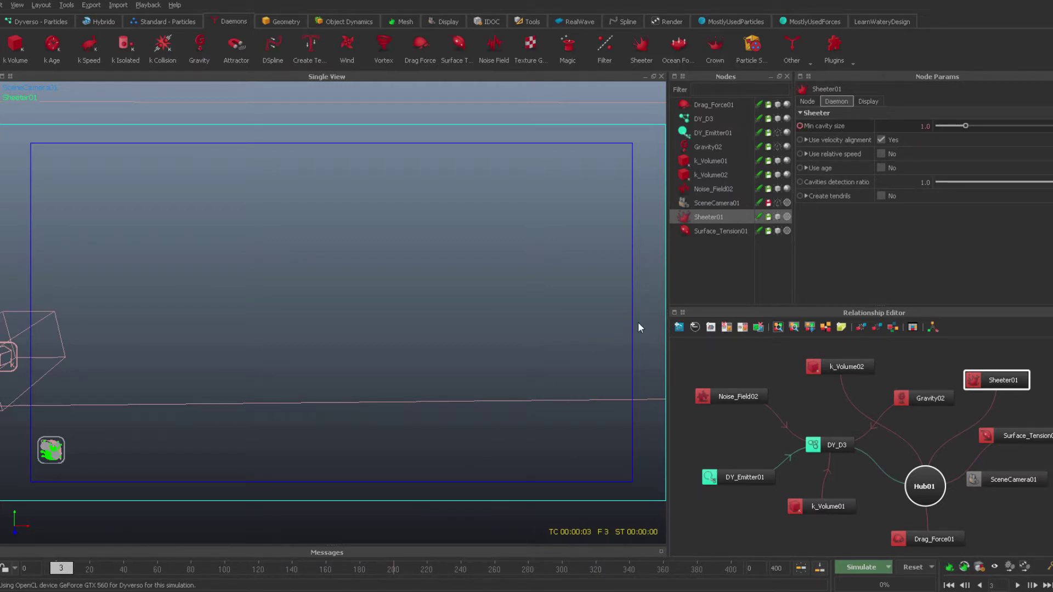
{"action": "left_click", "coordinate": [964, 565]}
{"action": "left_click_drag", "start_coordinate": [964, 125], "coordinate": [886, 132]}
Give both Min cavity size curve keys stepped interpolation in the Curve Editor
{"action": "right_click", "coordinate": [817, 132]}
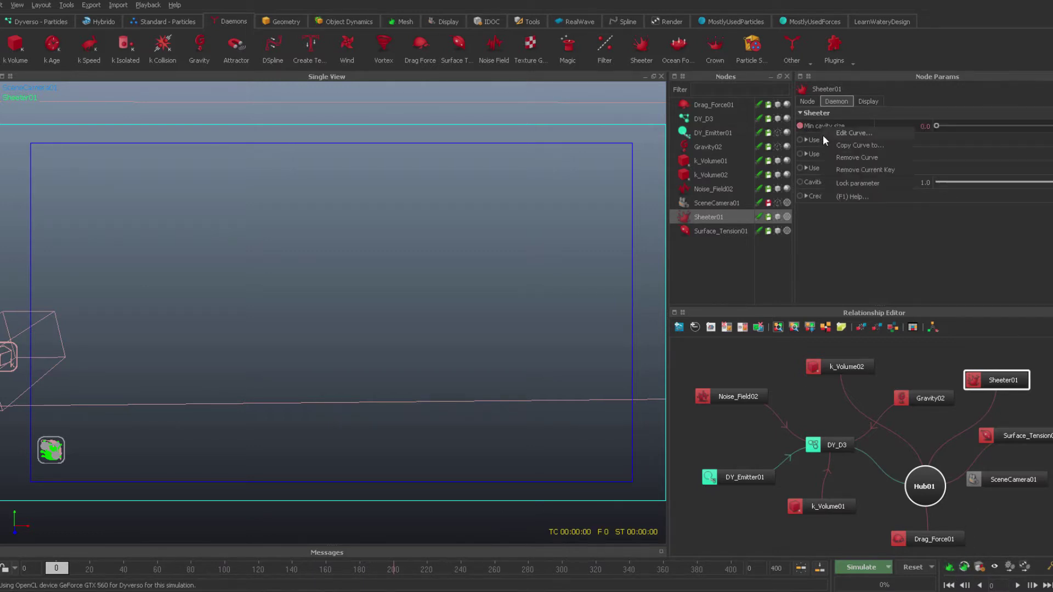
{"action": "left_click", "coordinate": [851, 133]}
{"action": "left_click_drag", "start_coordinate": [799, 244], "coordinate": [390, 371]}
{"action": "left_click", "coordinate": [640, 219]}
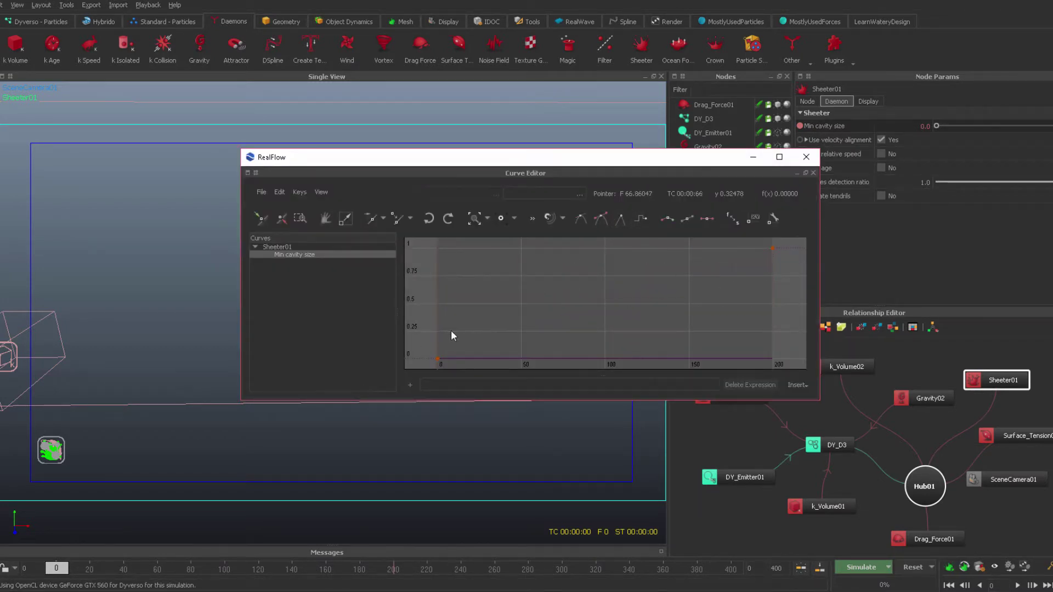
{"action": "left_click", "coordinate": [806, 157]}
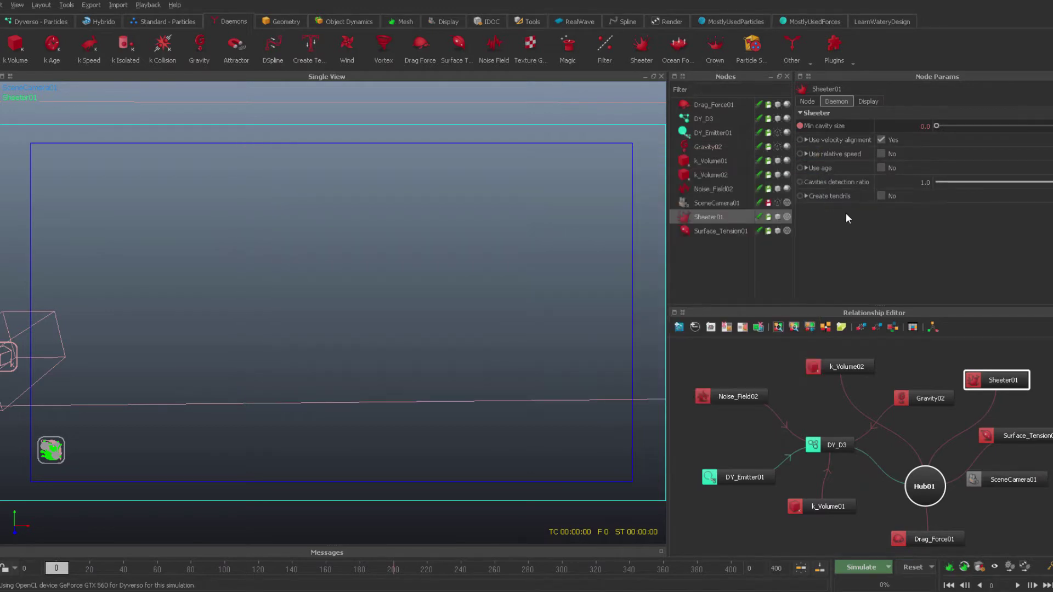
Scrub to check the keyed value, then reset the simulation
{"action": "left_click_drag", "start_coordinate": [277, 570], "coordinate": [433, 568]}
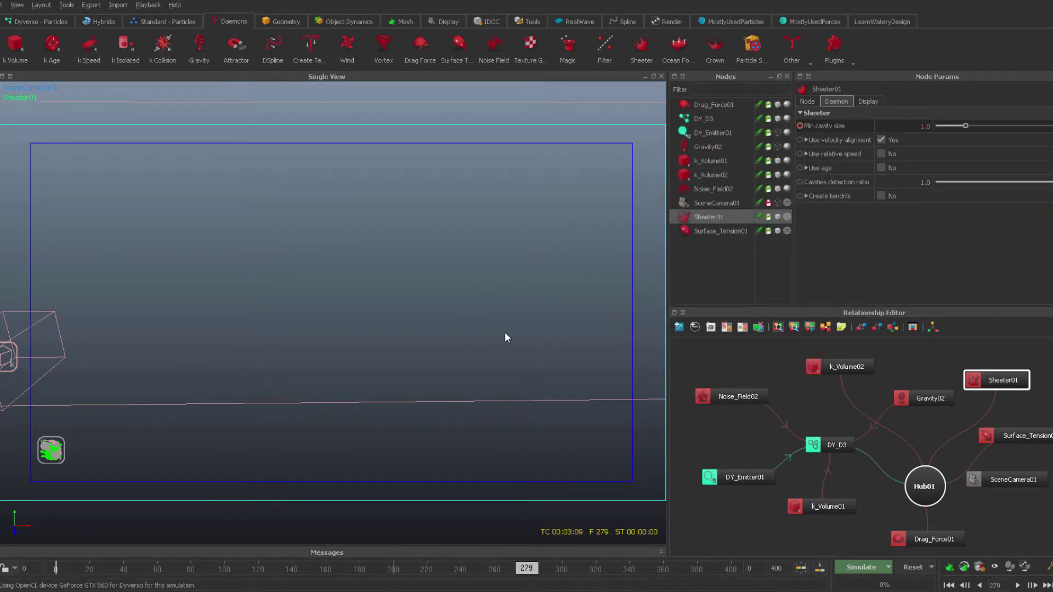
{"action": "key", "text": "ctrl+shift+r"}
{"action": "key", "text": "Return"}
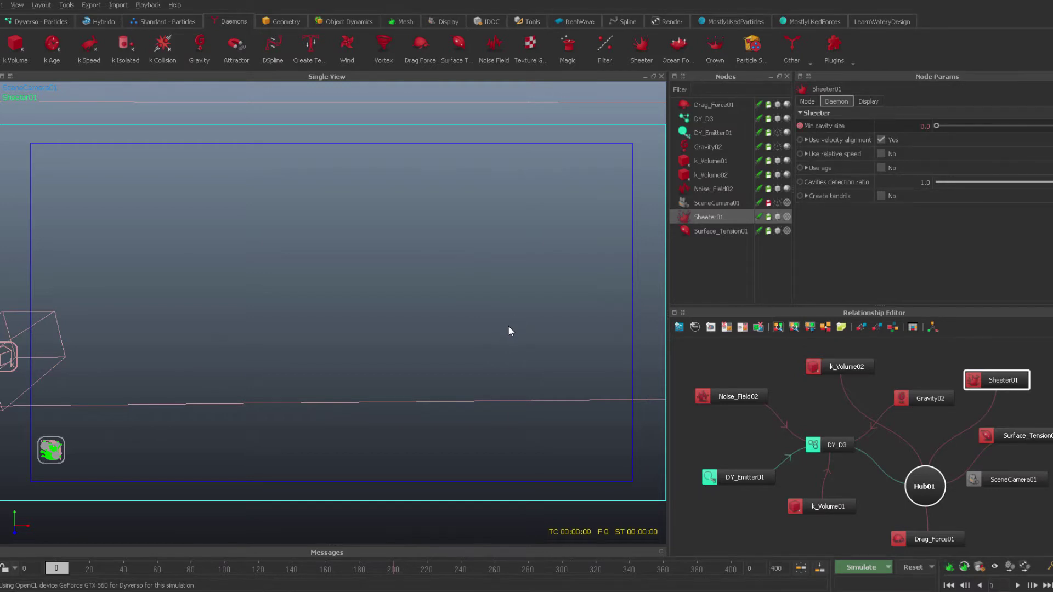
Simulate the stepped Sheeter setup past frame 380 until the sheet-like stream forms
{"action": "key", "text": "ctrl+a"}
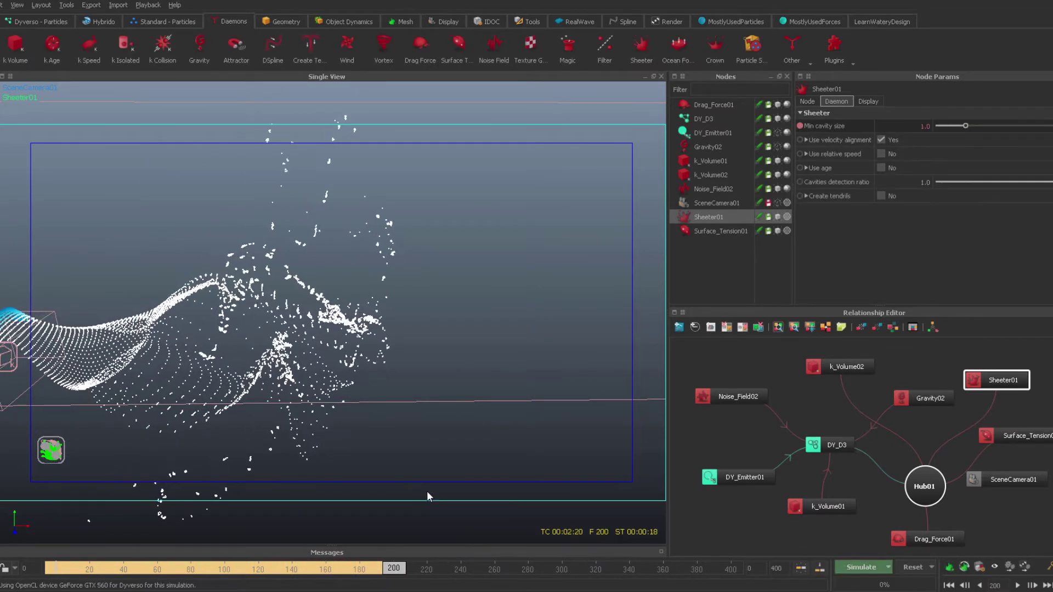
{"action": "key", "text": "ctrl+alt+s"}
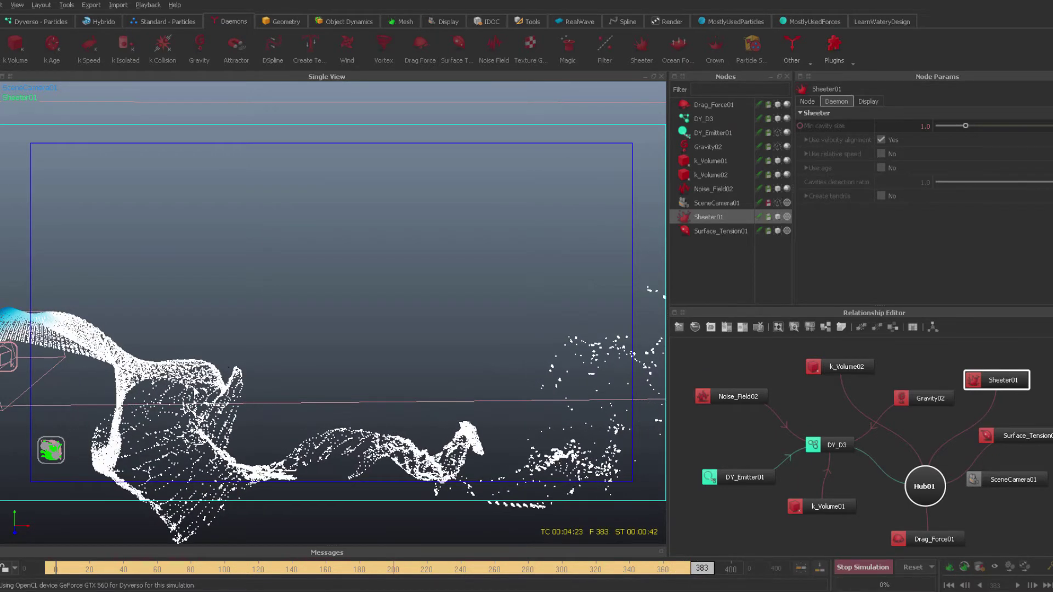
Reset the simulation, then check Sheeter01's Min cavity size at frame 256
{"action": "left_click", "coordinate": [379, 416]}
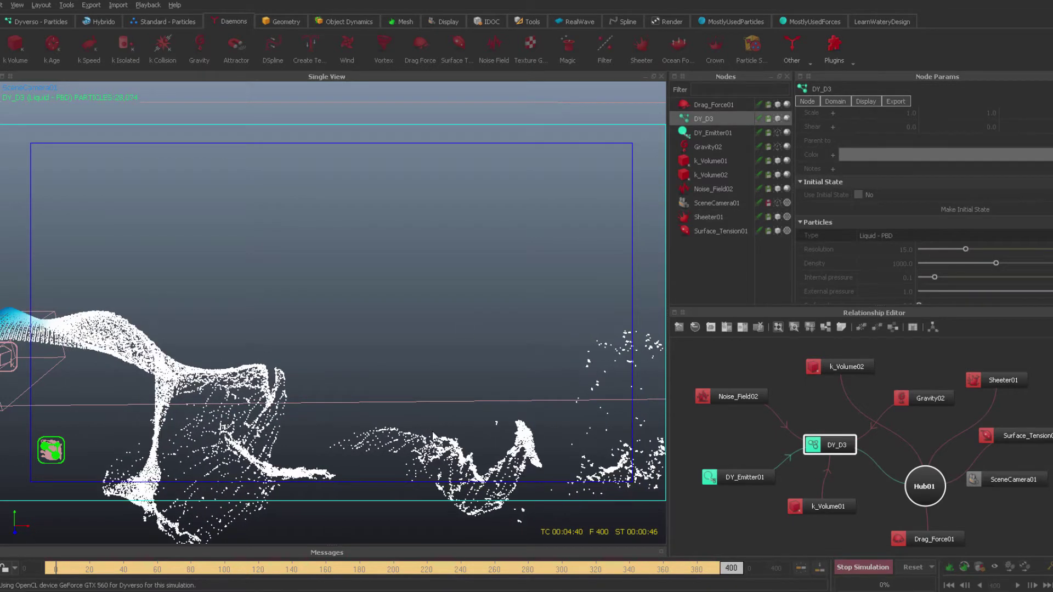
{"action": "key", "text": "ctrl+shift+r"}
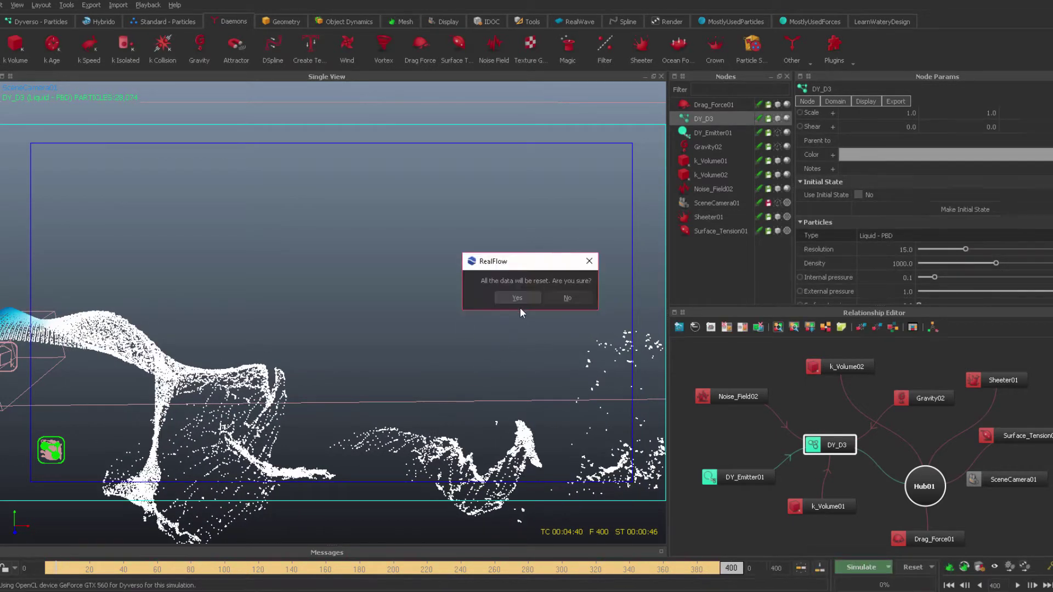
{"action": "left_click", "coordinate": [518, 301]}
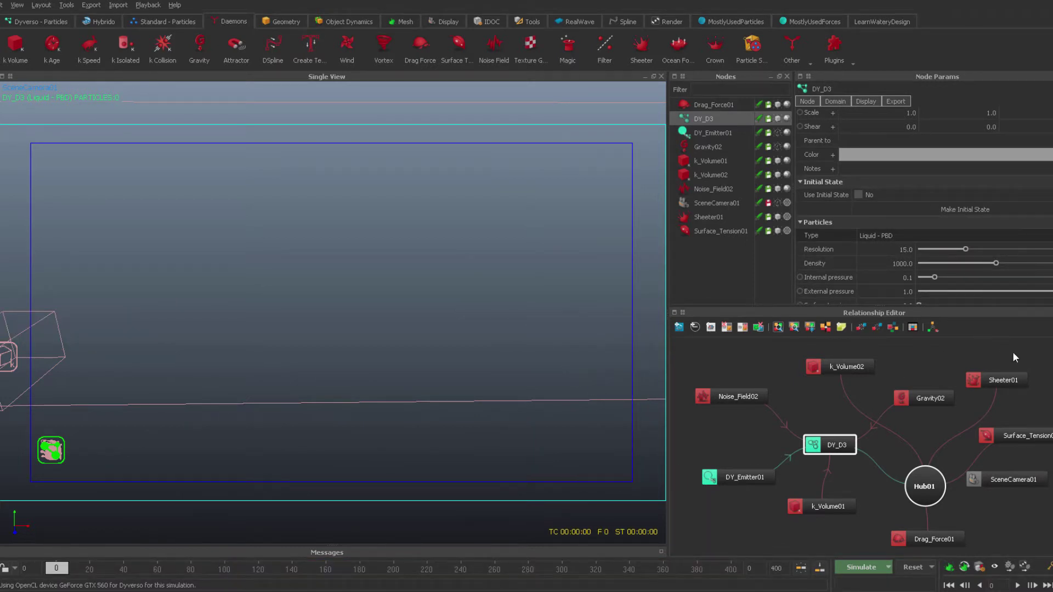
{"action": "left_click", "coordinate": [1001, 378]}
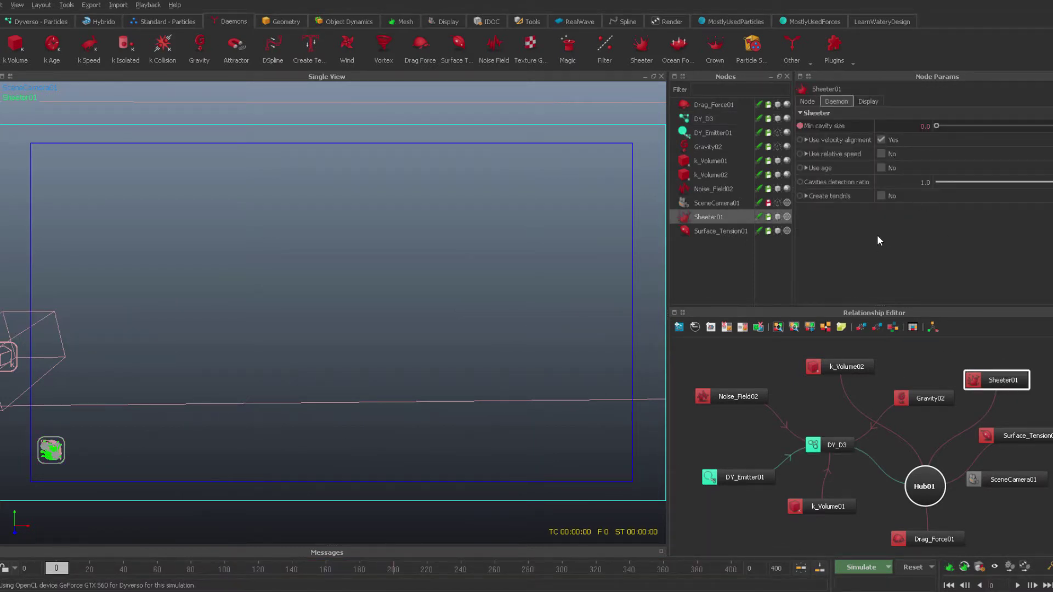
{"action": "left_click", "coordinate": [488, 569]}
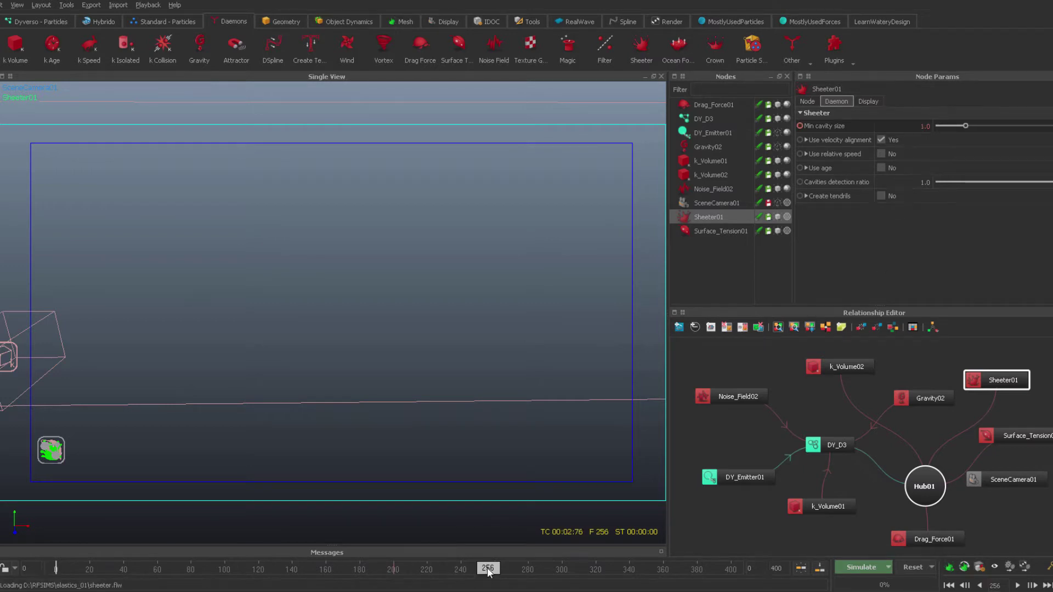
Key Min cavity size 1.5 at frame 300, verify its curve, and reset the simulation
{"action": "left_click", "coordinate": [563, 560]}
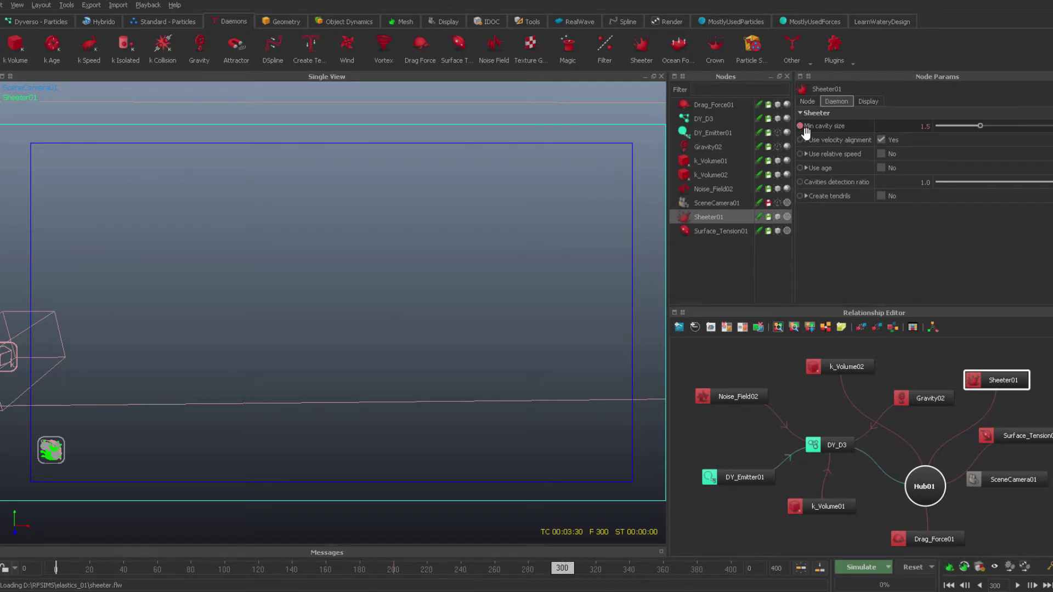
{"action": "right_click", "coordinate": [830, 125]}
{"action": "left_click", "coordinate": [858, 131]}
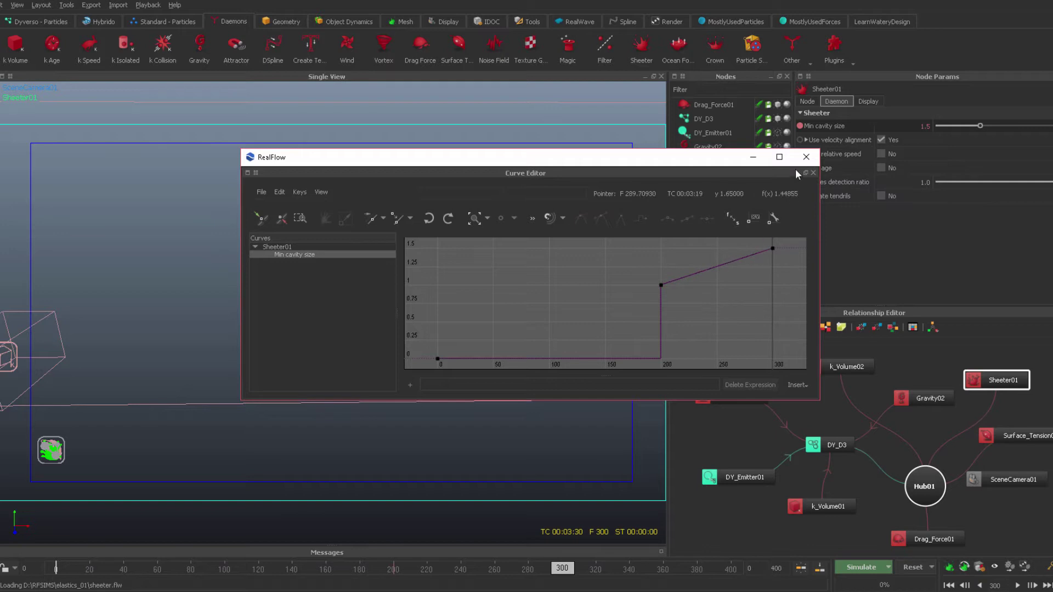
{"action": "left_click", "coordinate": [806, 157]}
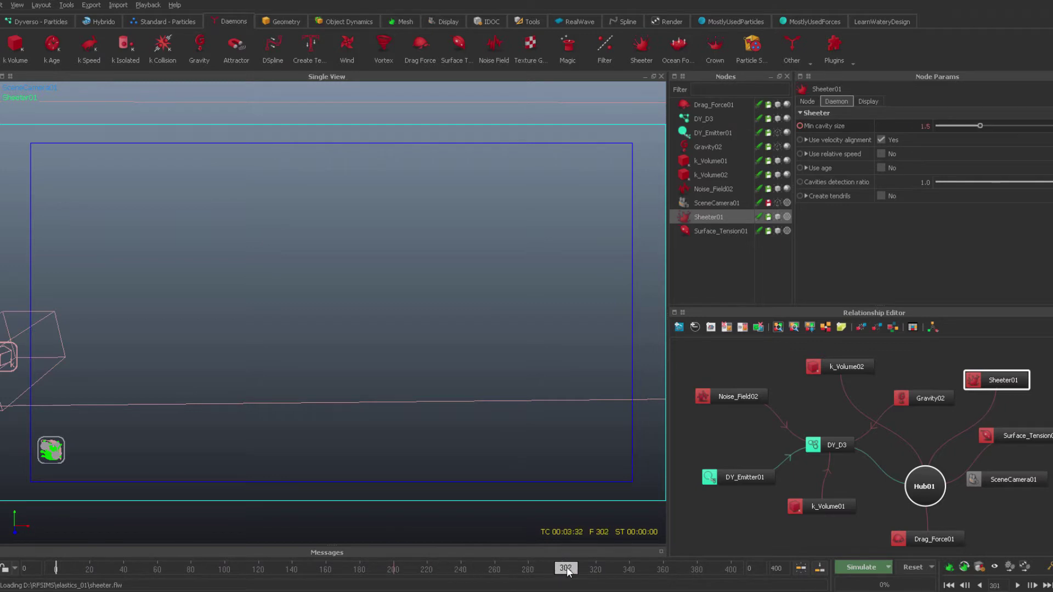
{"action": "key", "text": "ctrl+shift+r"}
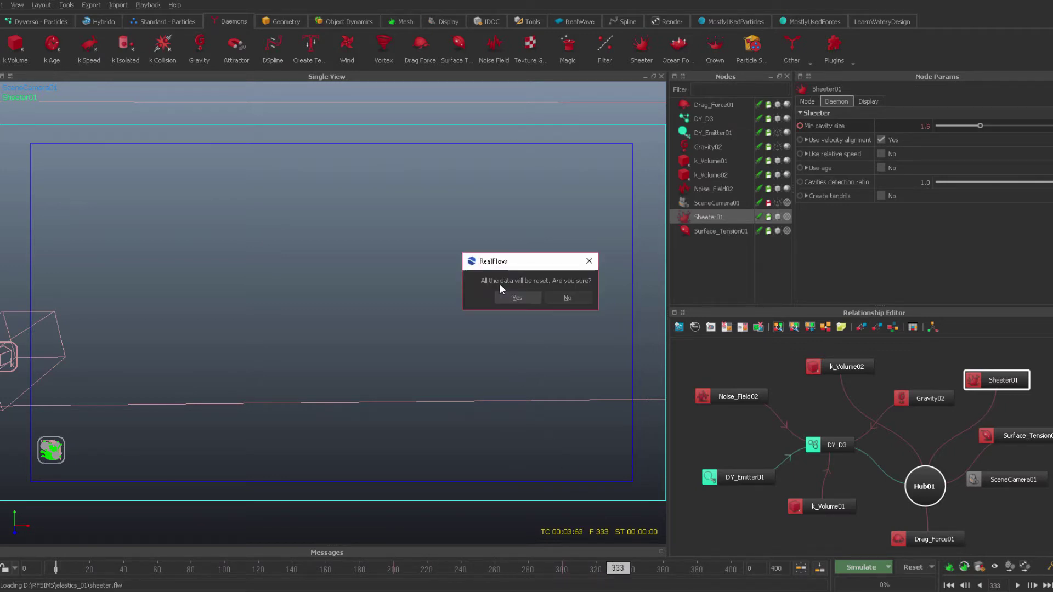
{"action": "left_click", "coordinate": [518, 298]}
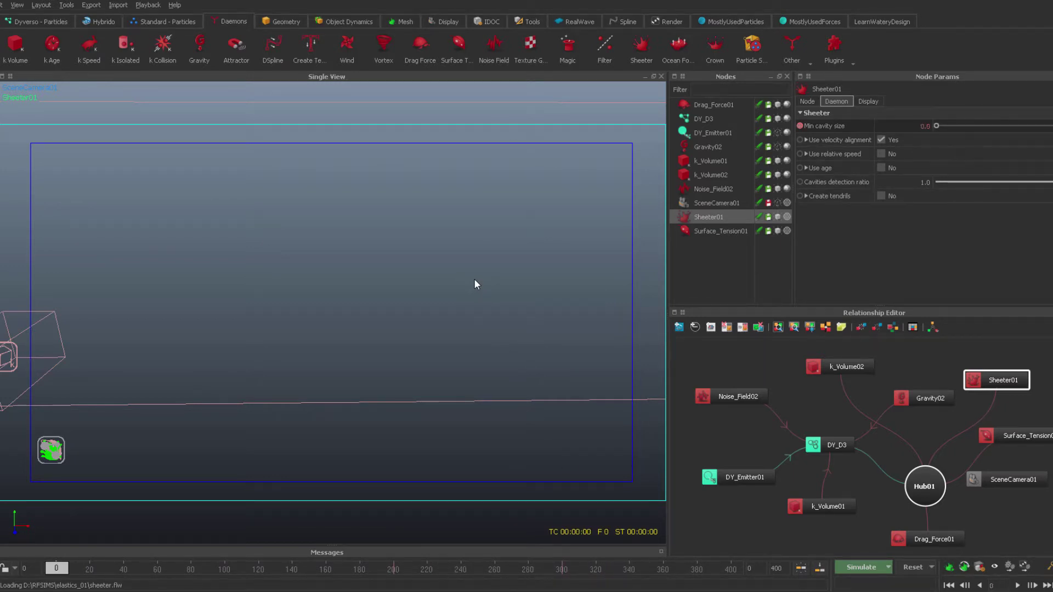
Run the simulation from frame 0 through frame 400 with the ramped Min cavity size
{"action": "key", "text": "ctrl+a"}
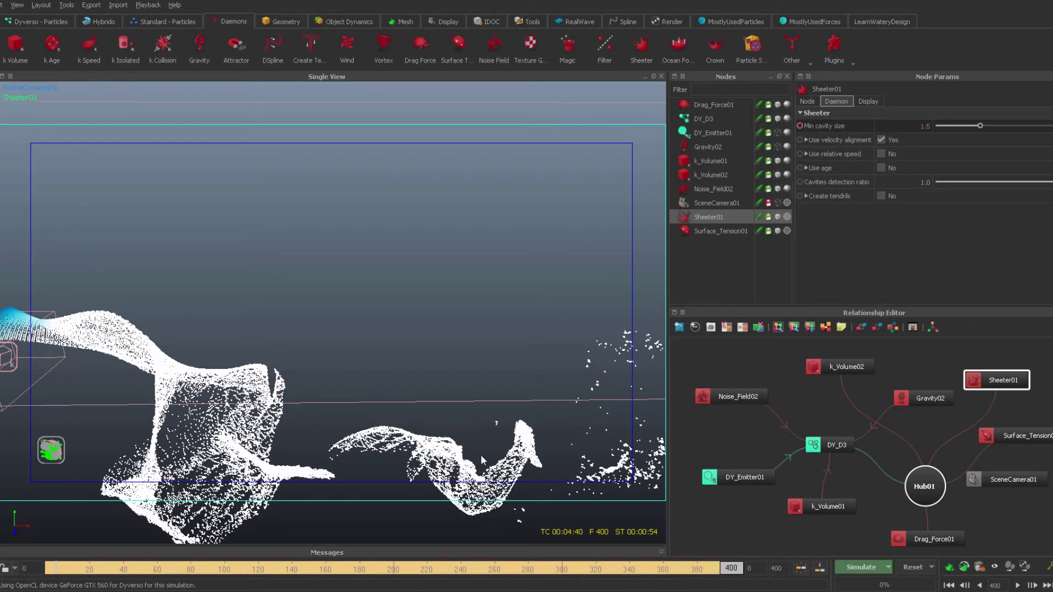
Reset the simulation and delete the frame-300 key from the Min cavity size curve
{"action": "key", "text": "ctrl+r"}
{"action": "left_click", "coordinate": [516, 297]}
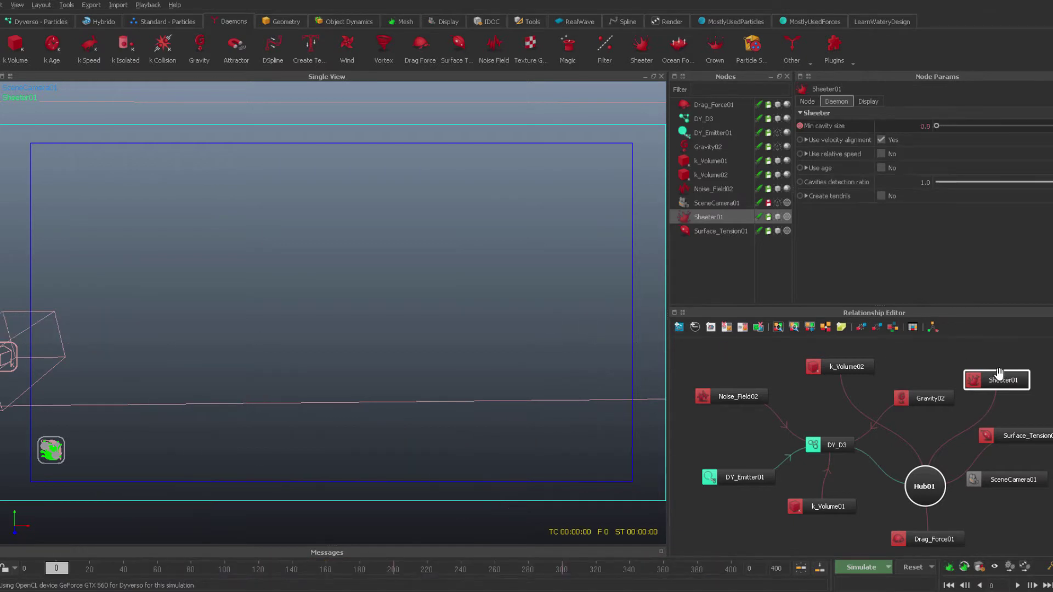
{"action": "right_click", "coordinate": [830, 119]}
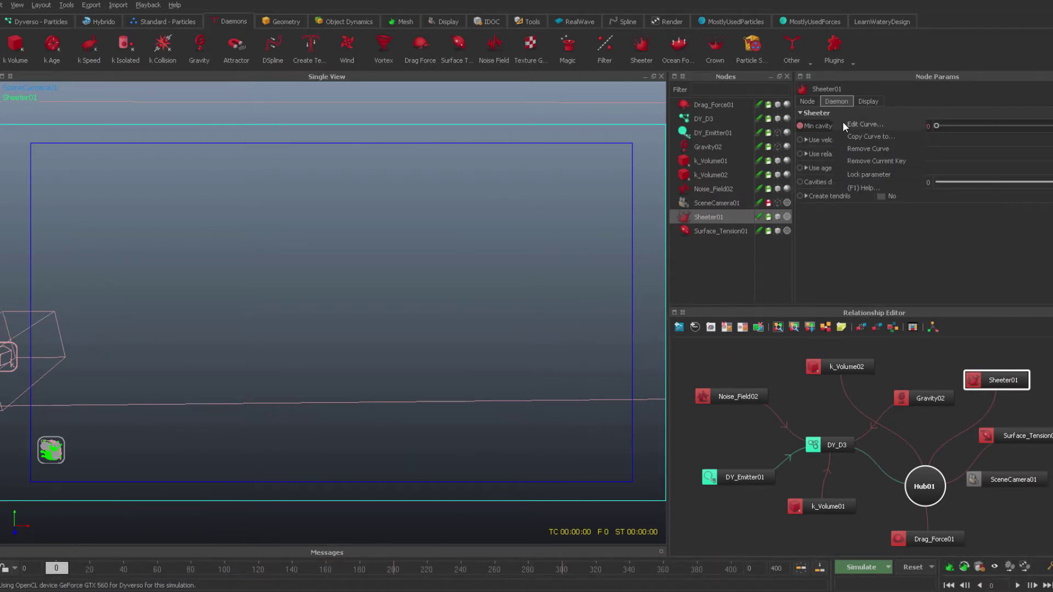
{"action": "left_click", "coordinate": [865, 124]}
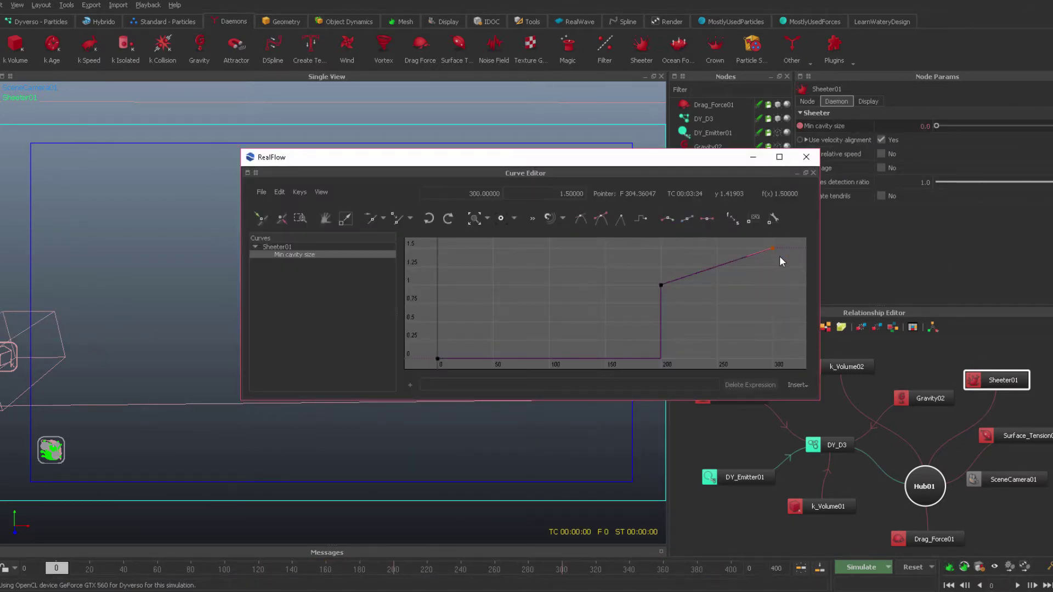
{"action": "key", "text": "Delete"}
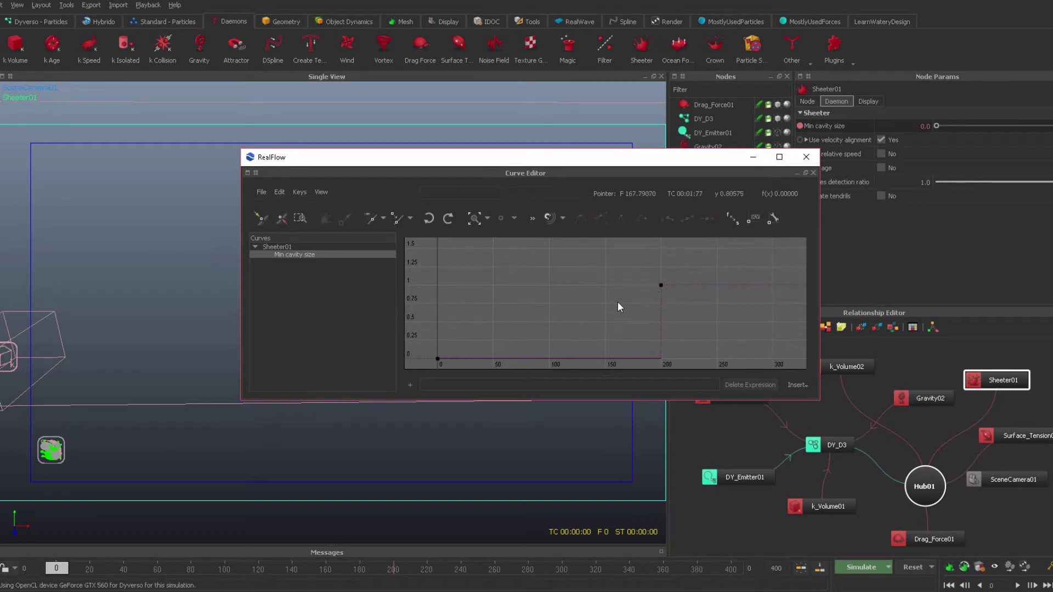
{"action": "left_click", "coordinate": [806, 158]}
Scrub the timeline to check the keyed value, reset the simulation data, and expand tendril creation settings
{"action": "left_click_drag", "start_coordinate": [324, 571], "coordinate": [393, 570]}
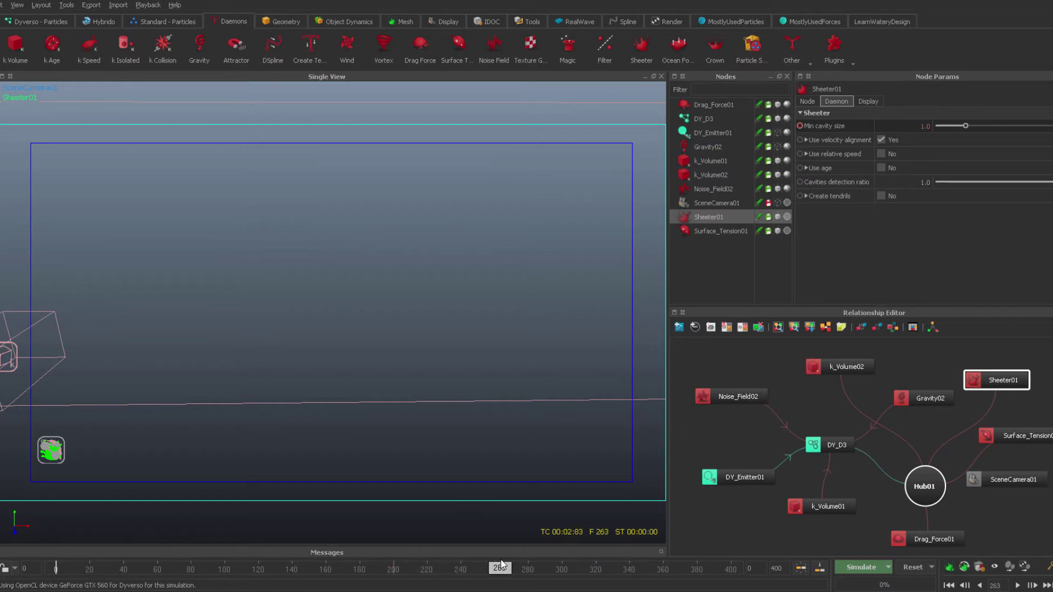
{"action": "key", "text": "ctrl+r"}
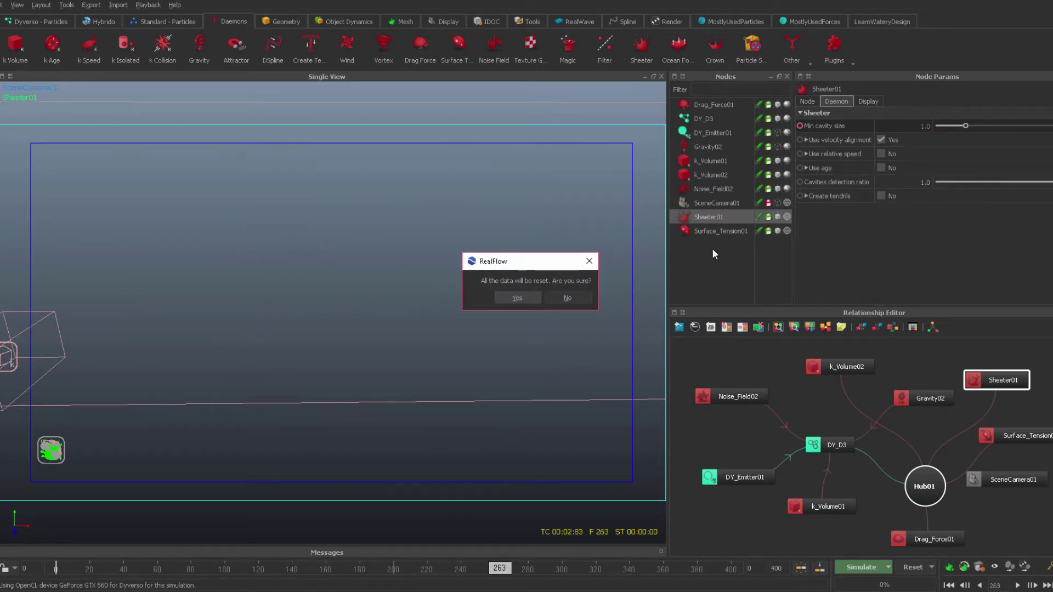
{"action": "key", "text": "Return"}
{"action": "left_click", "coordinate": [806, 196]}
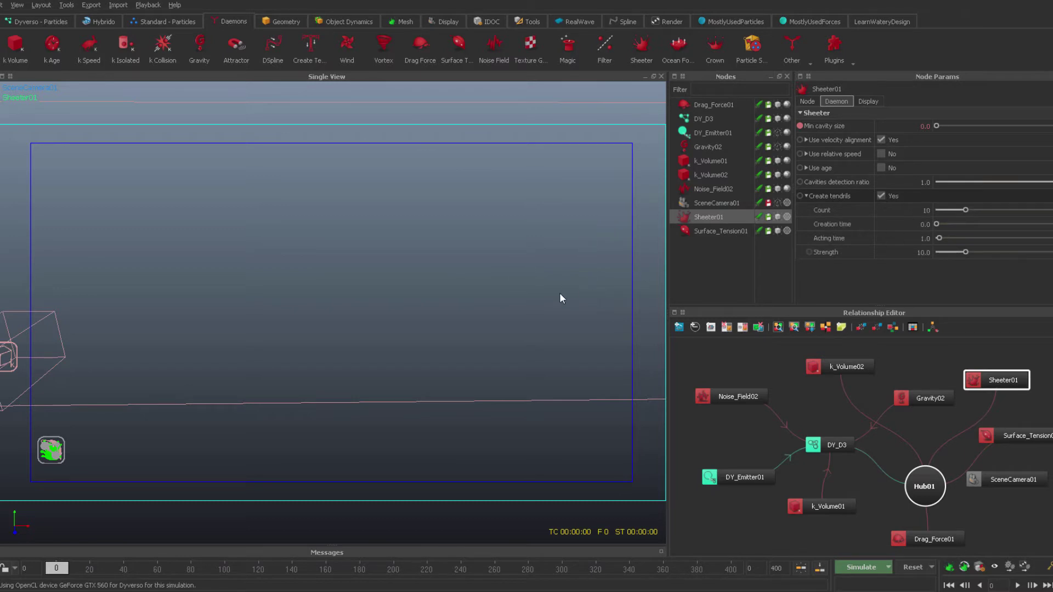
{"action": "key", "text": "ctrl+r"}
{"action": "left_click", "coordinate": [523, 300]}
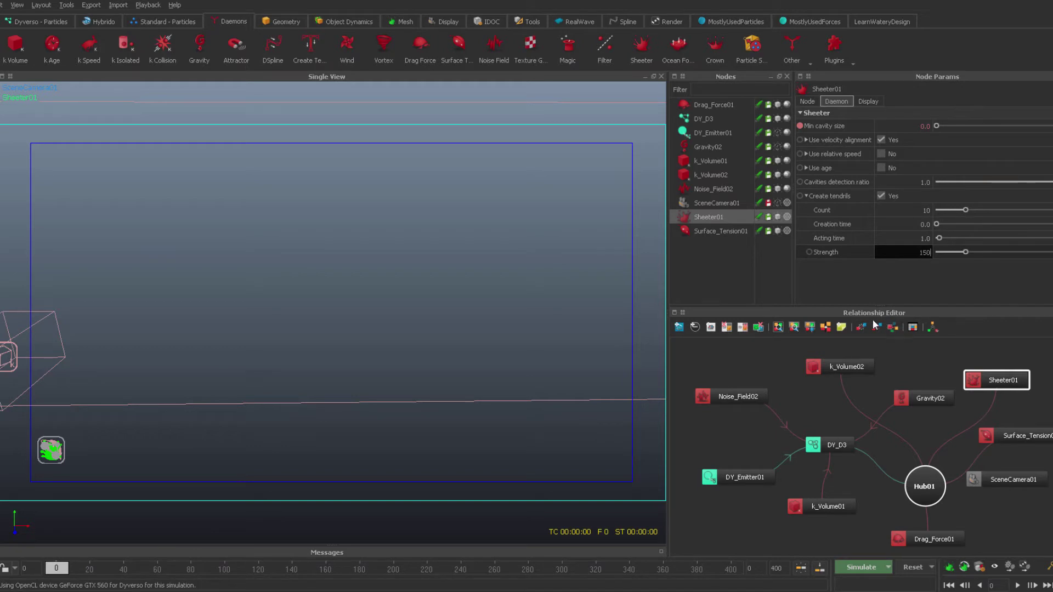
Enter tendril Strength 150, Creation time 1.1 and Count 50, then confirm clearing the simulation data
{"action": "key", "text": "Return"}
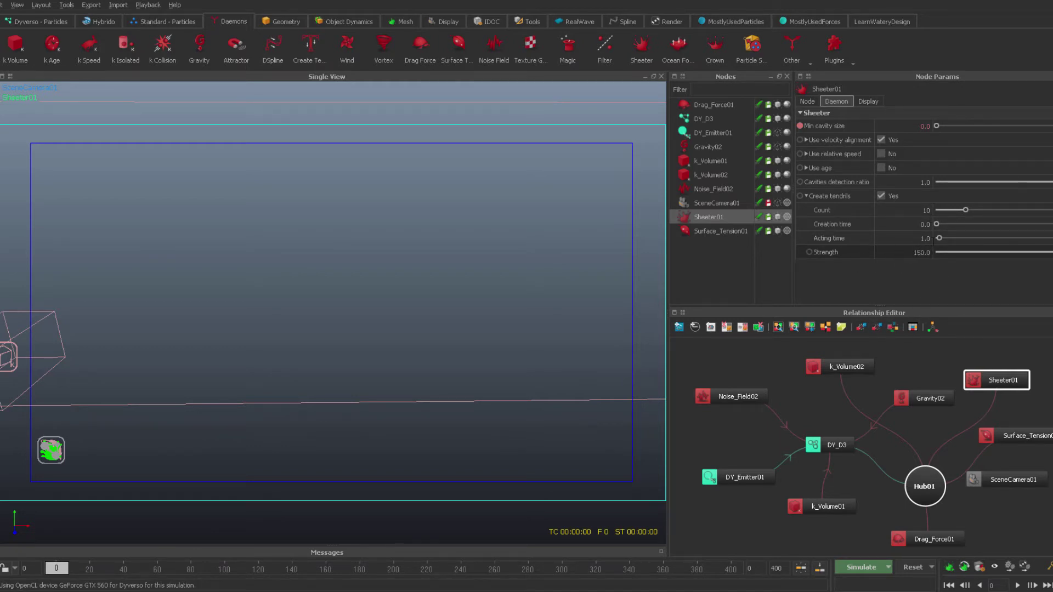
{"action": "double_click", "coordinate": [916, 223]}
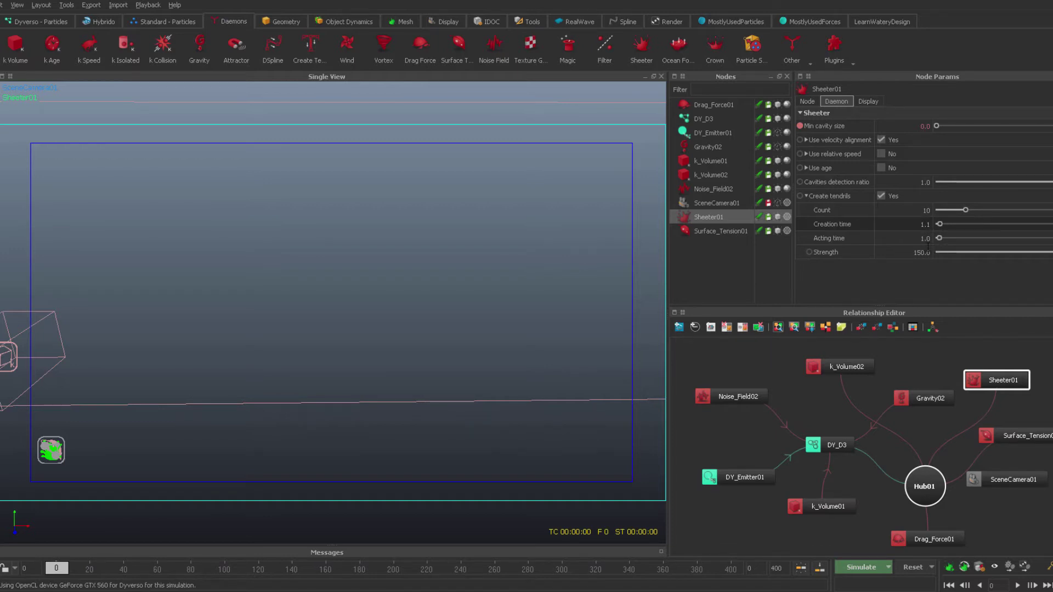
{"action": "double_click", "coordinate": [911, 213]}
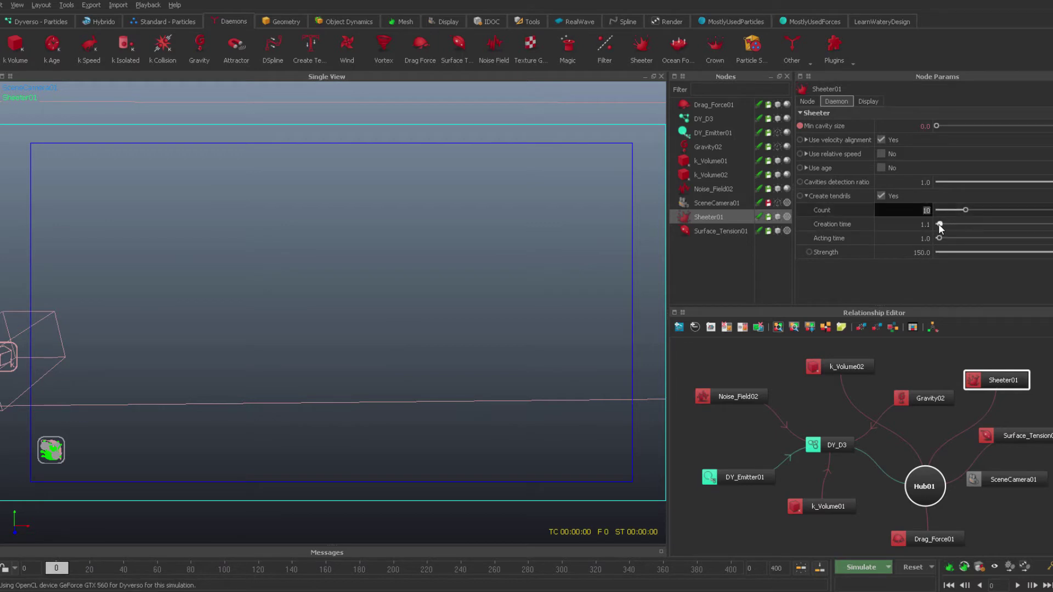
{"action": "type", "text": "50"}
{"action": "key", "text": "Return"}
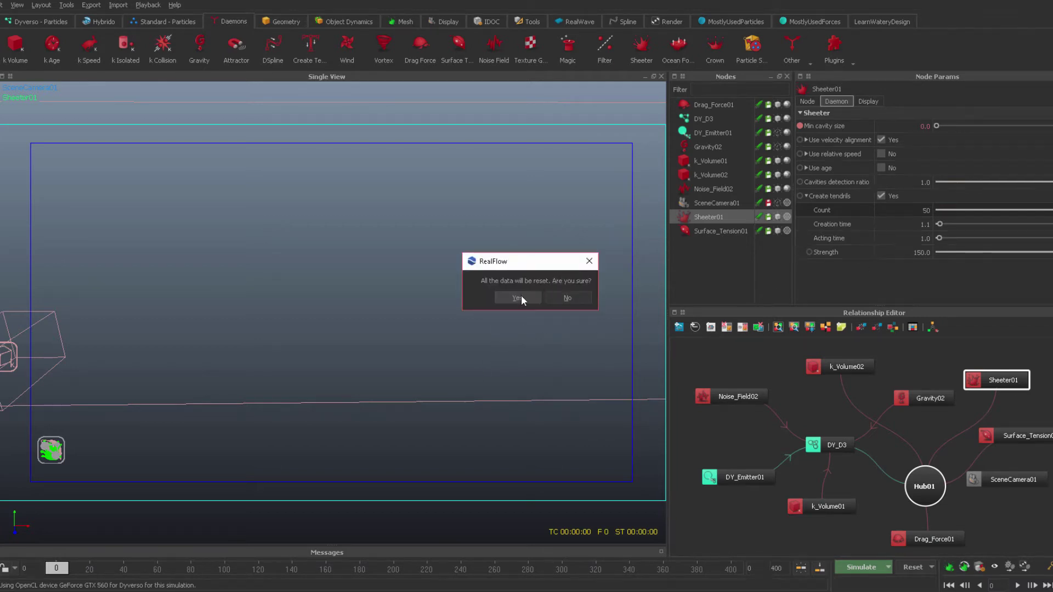
{"action": "left_click", "coordinate": [518, 297]}
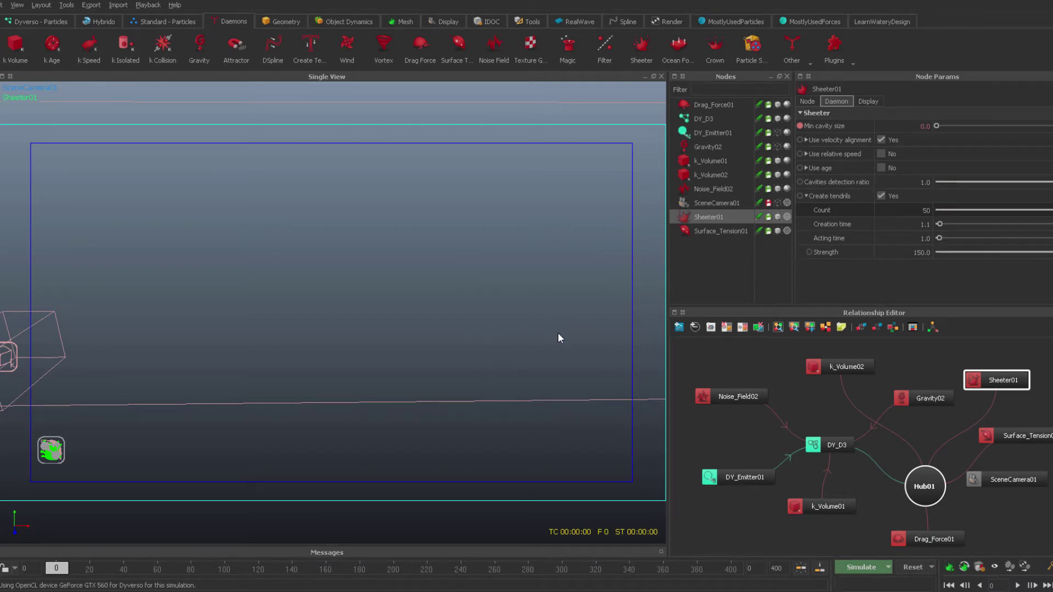
Save sheeter.flw, simulate, dismiss the crash report with Atšaukti, and expand the tendril sub-settings
{"action": "key", "text": "ctrl+s"}
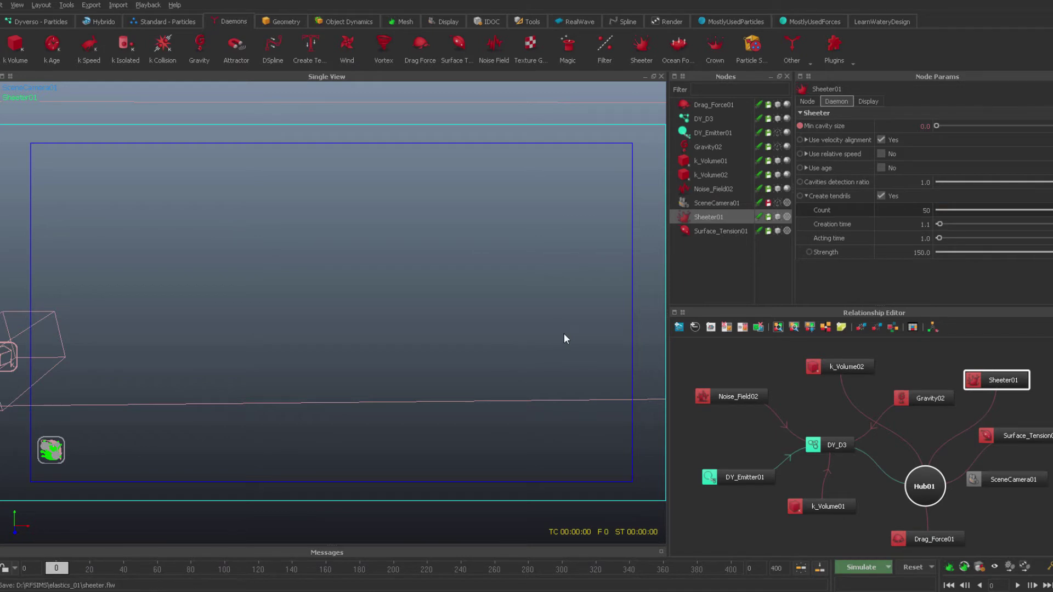
{"action": "key", "text": "ctrl+a"}
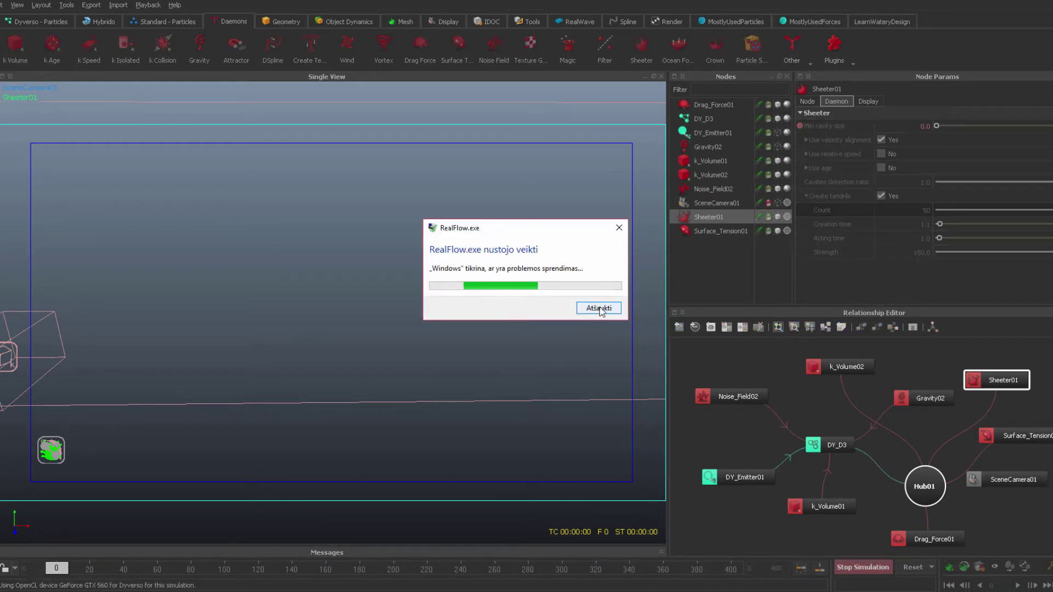
{"action": "left_click", "coordinate": [599, 308]}
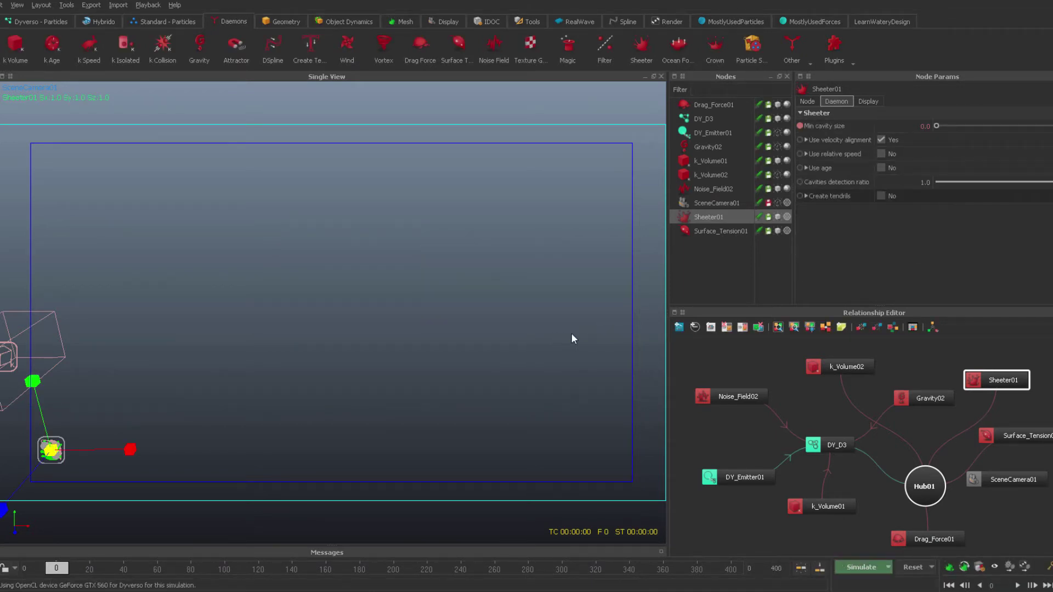
{"action": "left_click", "coordinate": [806, 195]}
Re-enable tendril creation on Sheeter01 and glance at the DY_D3 fluid's parameters
{"action": "left_click", "coordinate": [880, 196]}
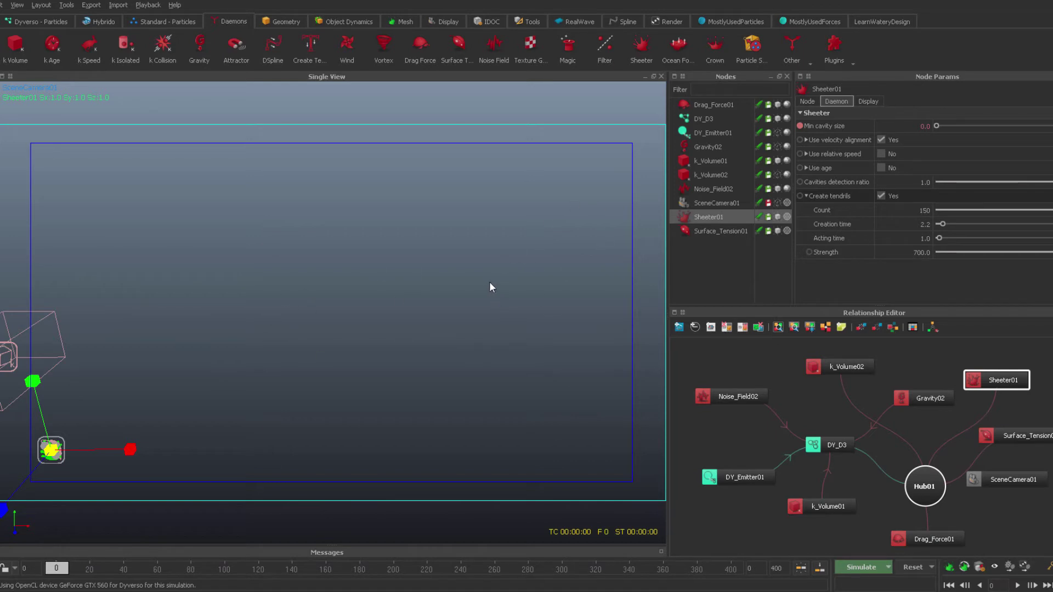
{"action": "left_click", "coordinate": [820, 445]}
{"action": "left_click", "coordinate": [999, 383]}
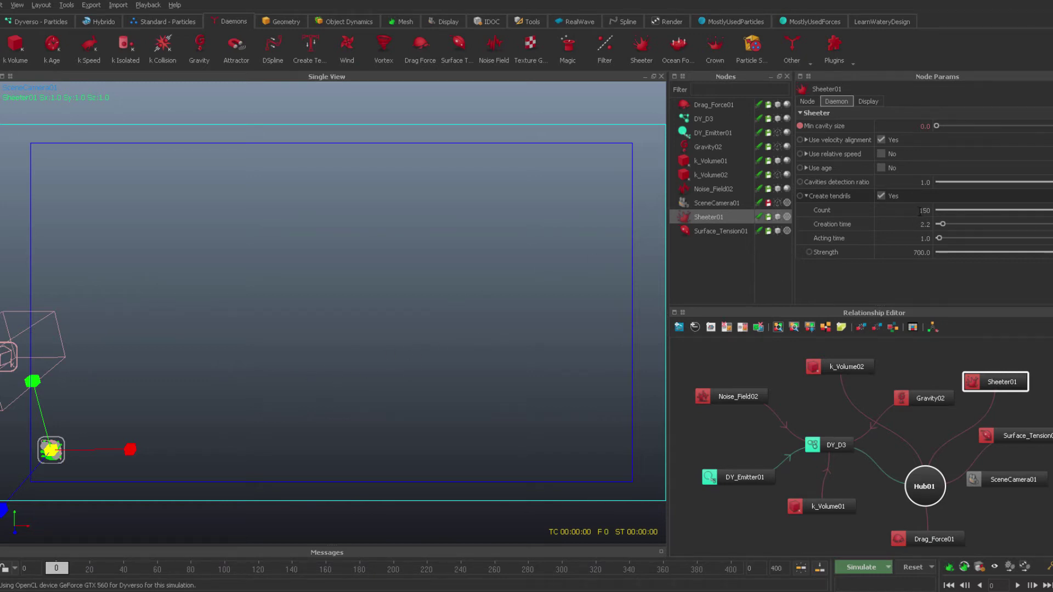
Verify tendril Count 150 and Strength 700 on Sheeter01, then reset the simulation data
{"action": "left_click", "coordinate": [900, 253]}
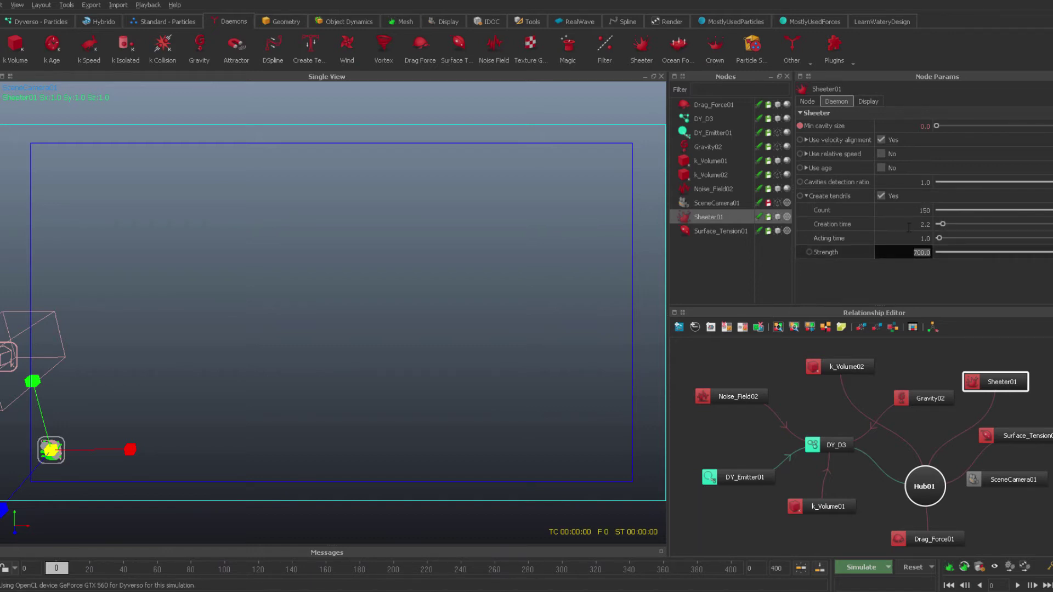
{"action": "left_click", "coordinate": [911, 210]}
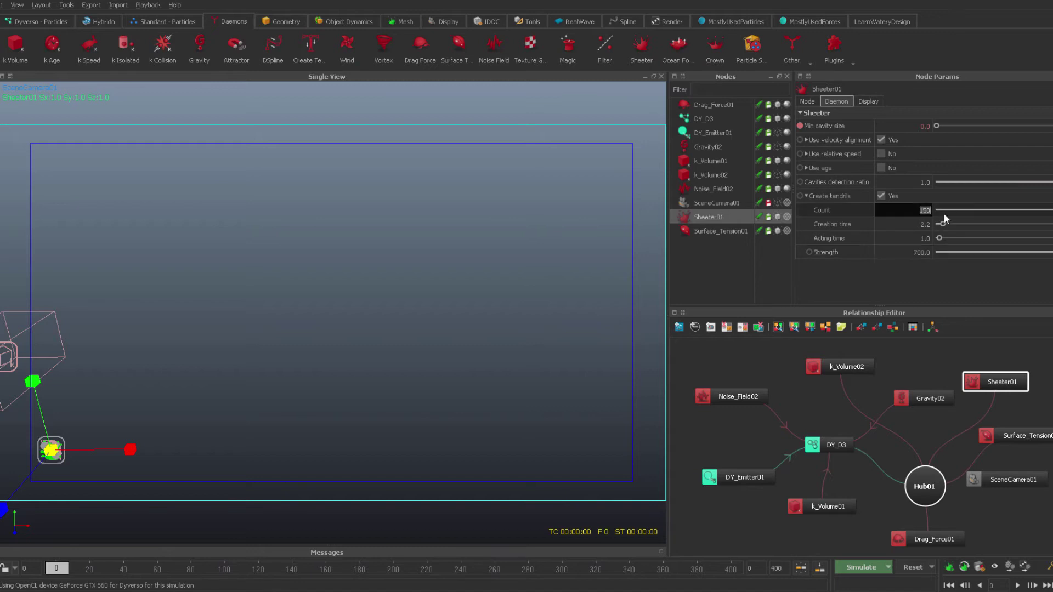
{"action": "left_click", "coordinate": [897, 254]}
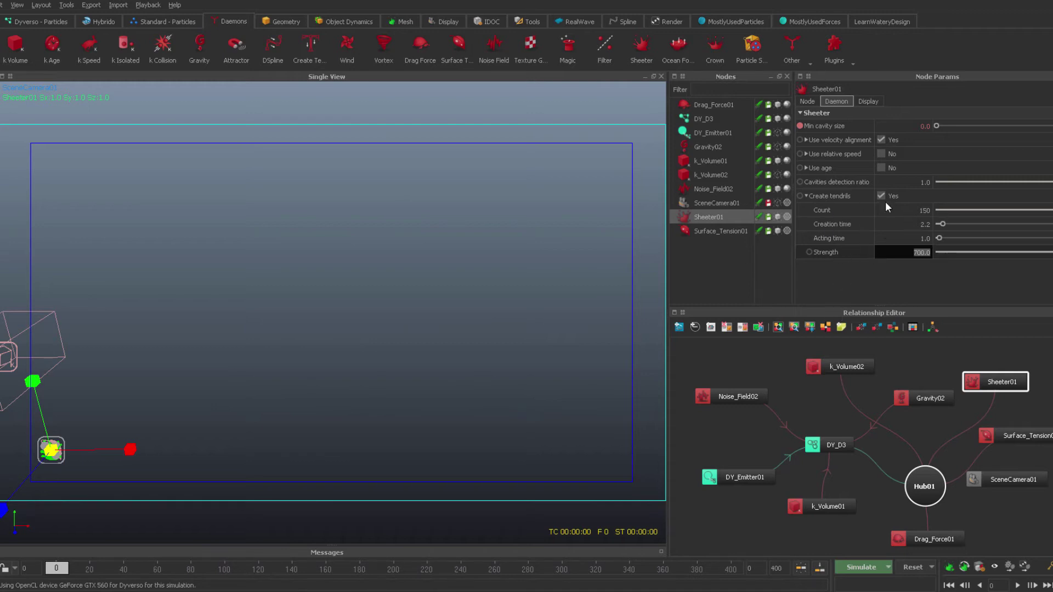
{"action": "left_click", "coordinate": [823, 445]}
{"action": "left_click", "coordinate": [987, 384]}
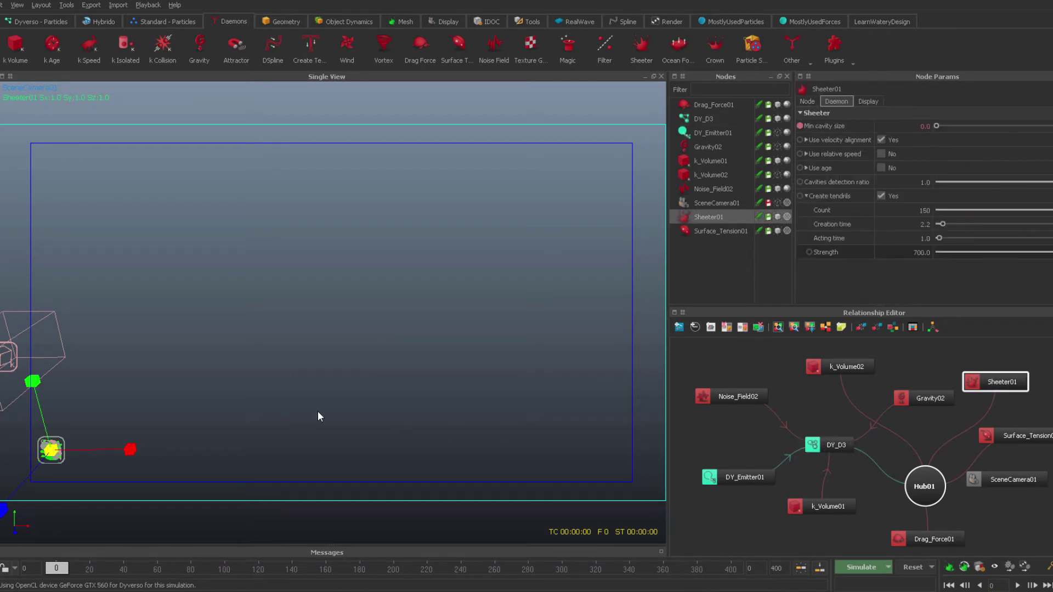
{"action": "key", "text": "ctrl+Page_Up"}
Clear the data, simulate until about frame 348, then move playback back to around frame 285
{"action": "left_click", "coordinate": [514, 299]}
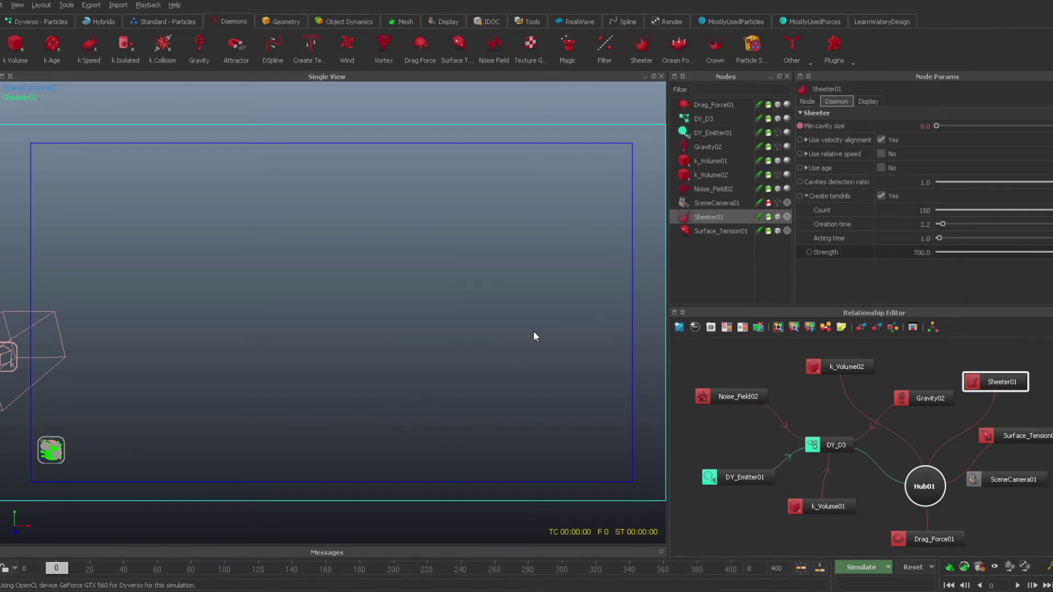
{"action": "key", "text": "ctrl+Page_Down"}
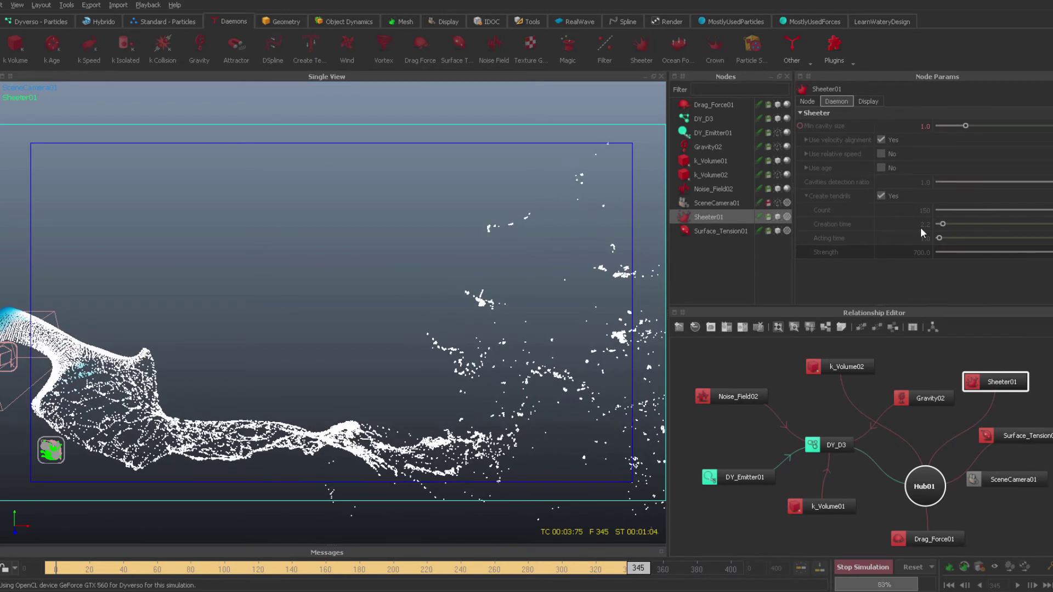
{"action": "left_click", "coordinate": [862, 567]}
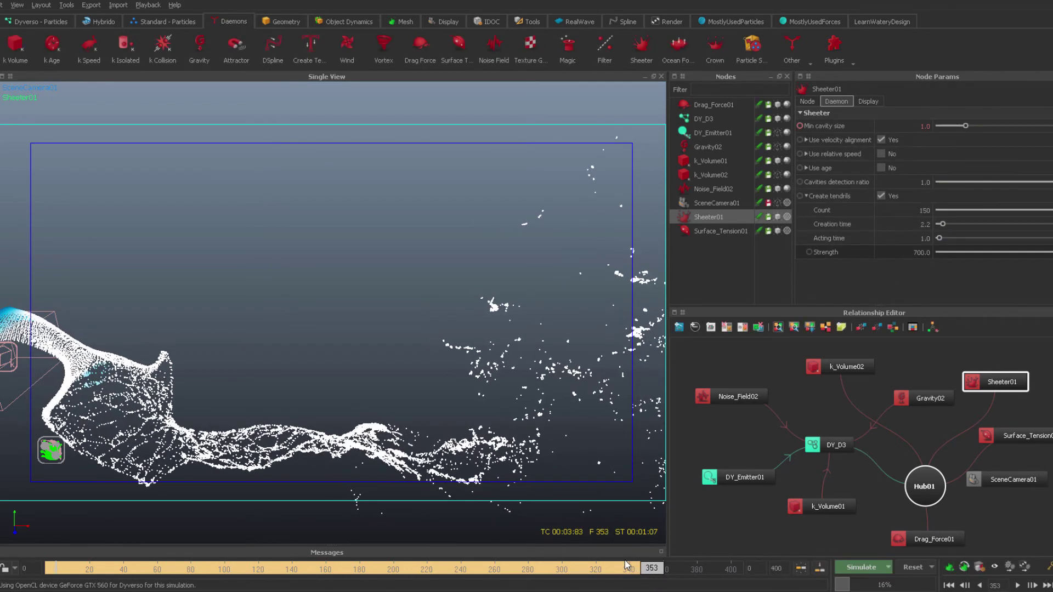
{"action": "left_click_drag", "start_coordinate": [641, 569], "coordinate": [554, 521]}
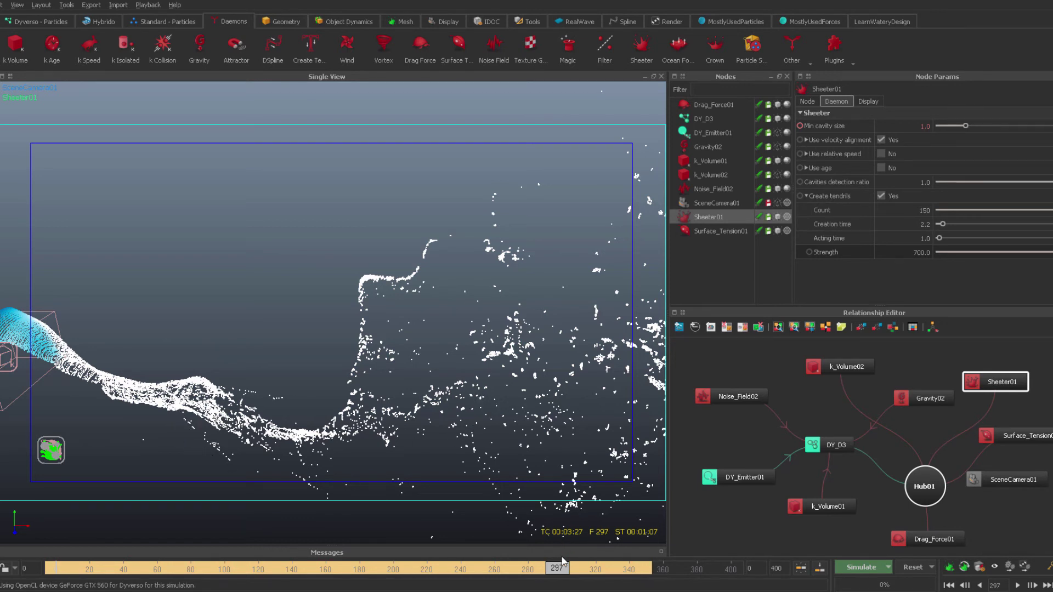
{"action": "left_click_drag", "start_coordinate": [374, 571], "coordinate": [637, 557]}
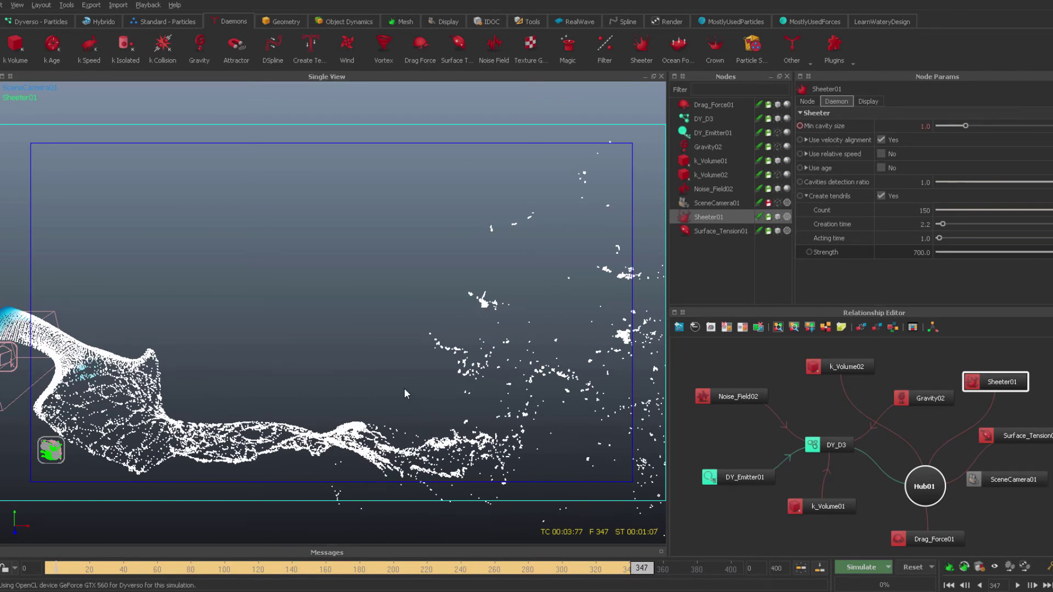